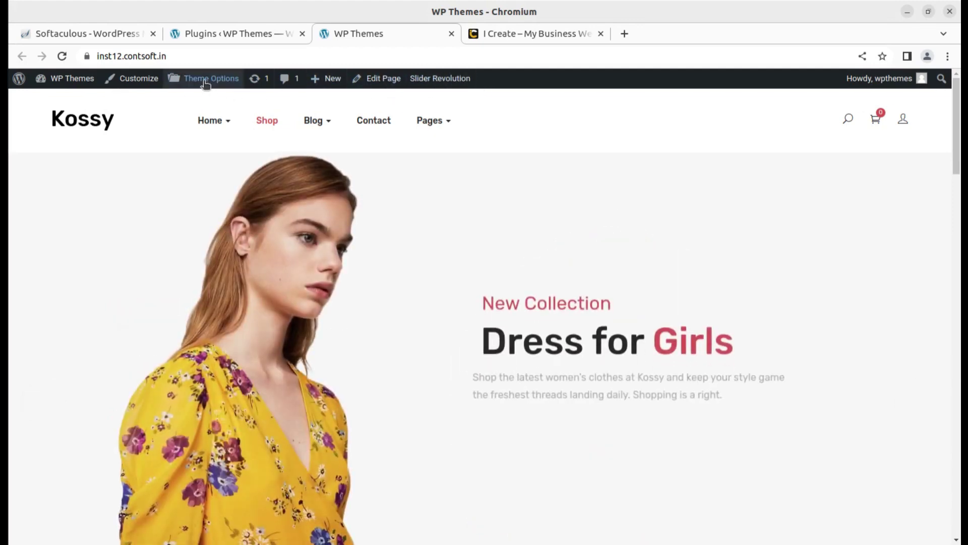
- Review the Admin Menu Editor Pro features on hiding, organizing, icons, colors, new menu items and opening menus in a new tab or iframe
{"action": "left_click", "coordinate": [191, 34]}
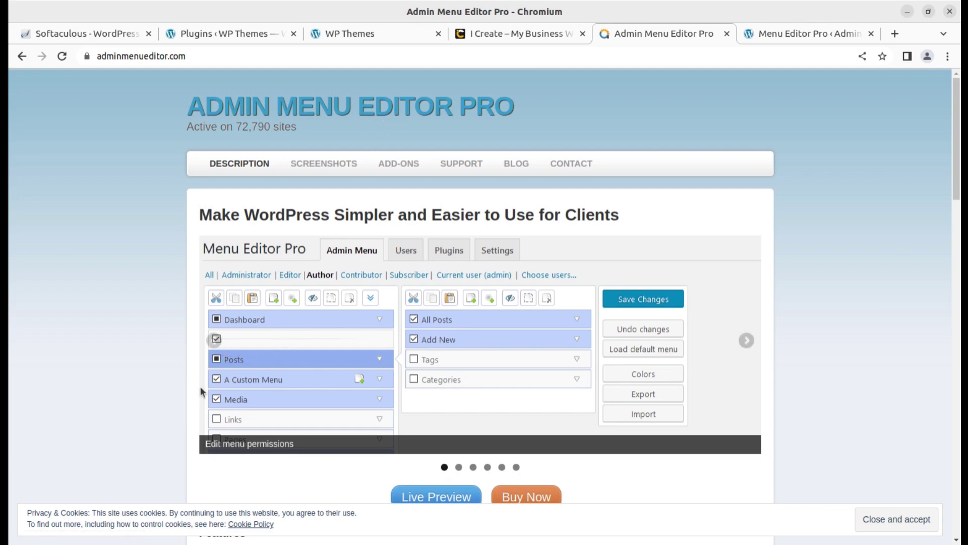
{"action": "scroll", "coordinate": [200, 387], "scroll_direction": "down", "scroll_amount": 3}
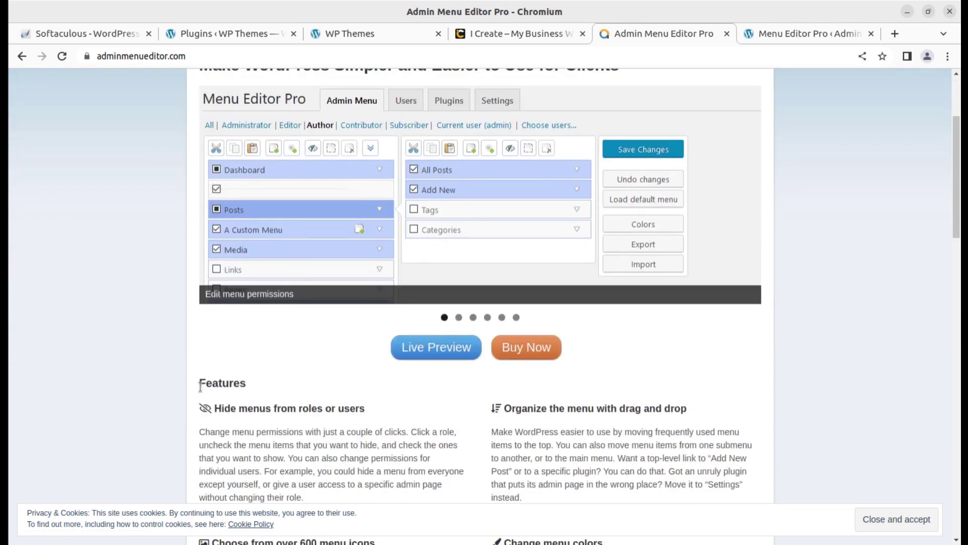
{"action": "scroll", "coordinate": [208, 405], "scroll_direction": "down", "scroll_amount": 3}
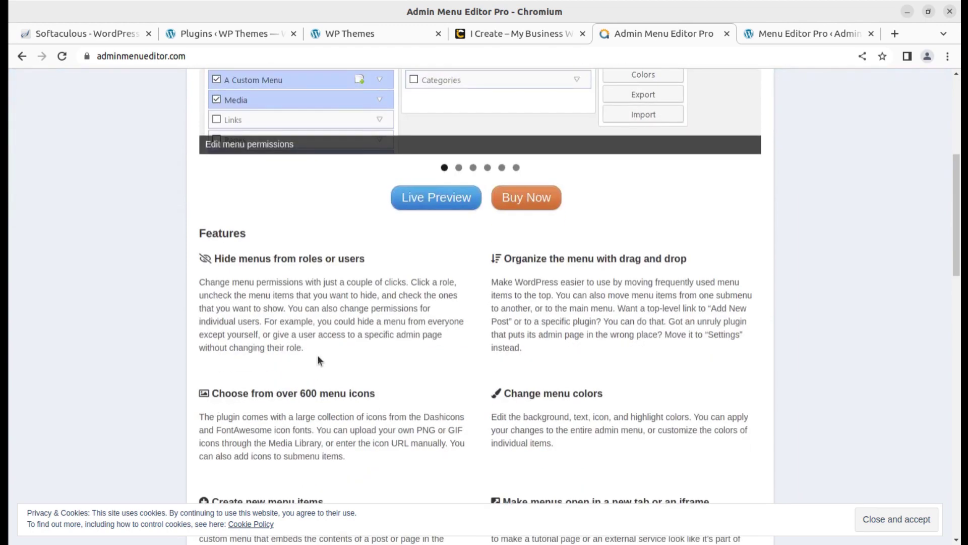
{"action": "left_click_drag", "start_coordinate": [215, 260], "coordinate": [346, 262]}
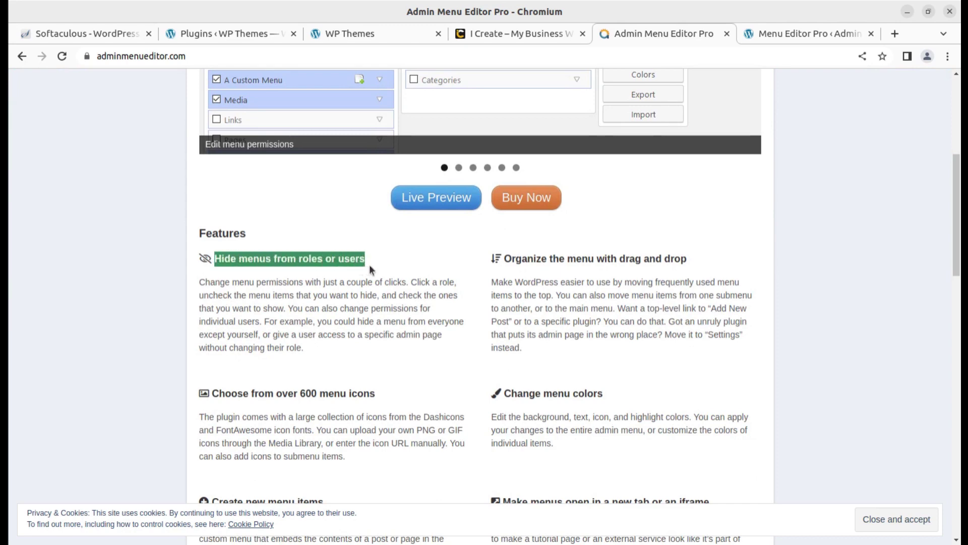
{"action": "left_click_drag", "start_coordinate": [505, 258], "coordinate": [693, 270]}
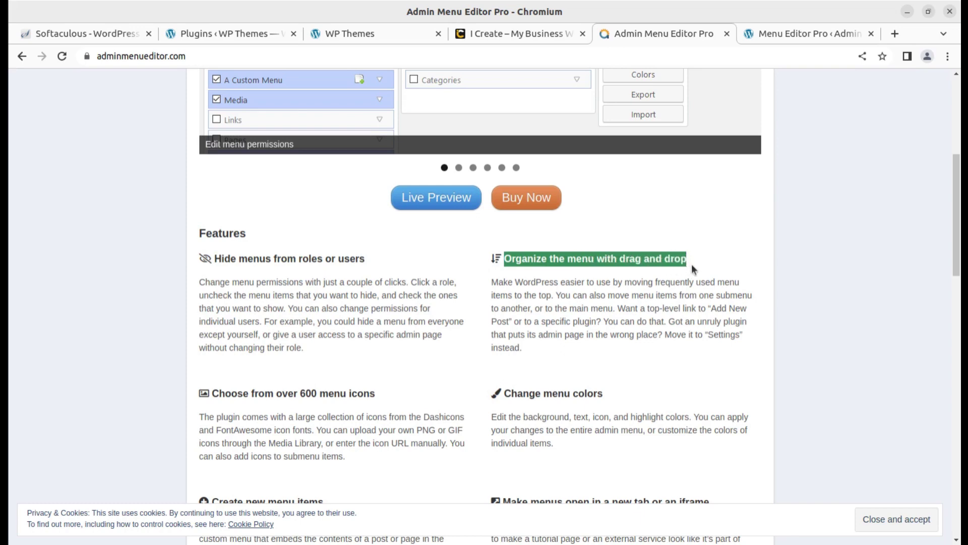
{"action": "left_click_drag", "start_coordinate": [211, 393], "coordinate": [382, 399]}
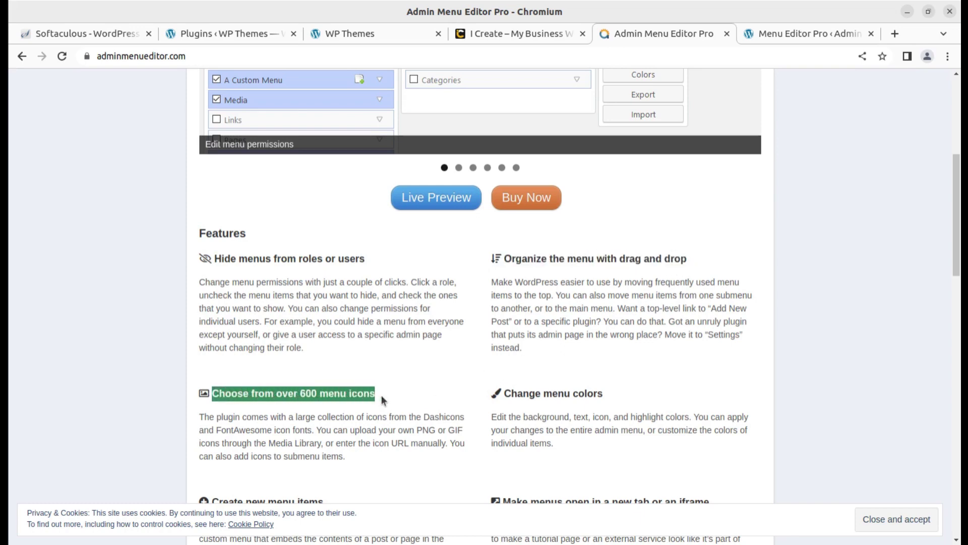
{"action": "scroll", "coordinate": [384, 399], "scroll_direction": "down", "scroll_amount": 3}
{"action": "left_click_drag", "start_coordinate": [504, 319], "coordinate": [606, 328]}
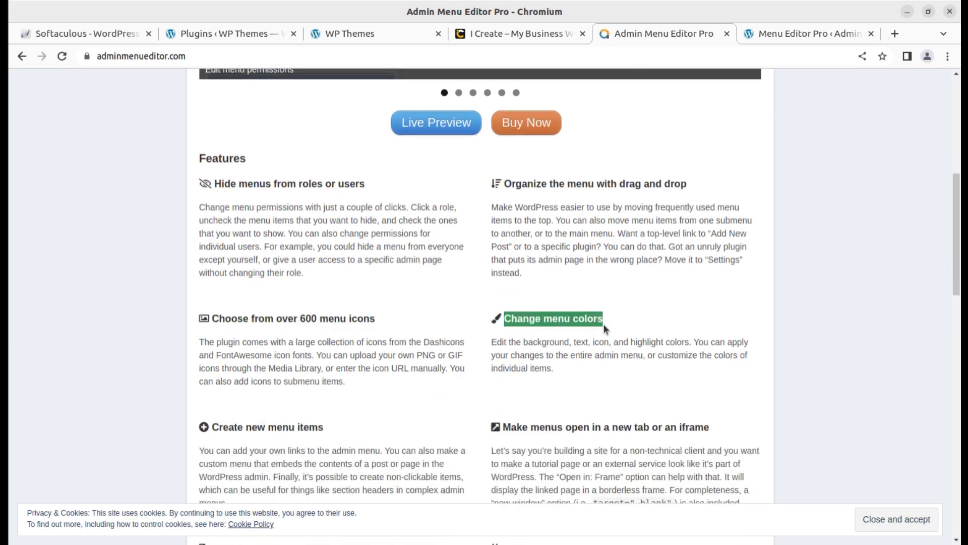
{"action": "left_click_drag", "start_coordinate": [219, 426], "coordinate": [310, 427]}
{"action": "left_click_drag", "start_coordinate": [510, 424], "coordinate": [713, 435]}
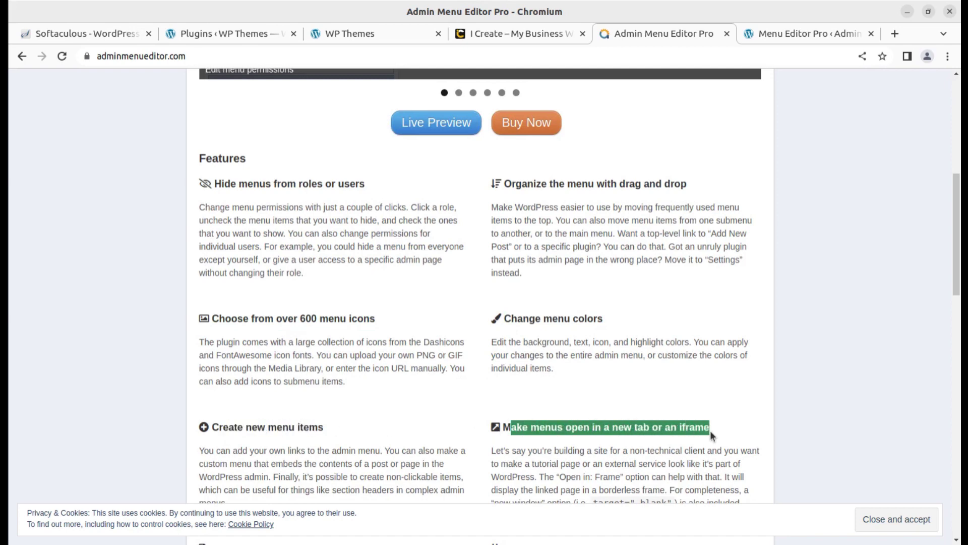
- Review the remaining plugin features: hiding plugins, importing and exporting menu settings, applying branding and editing the Admin Bar
{"action": "scroll", "coordinate": [712, 435], "scroll_direction": "down", "scroll_amount": 3}
{"action": "scroll", "coordinate": [671, 419], "scroll_direction": "down", "scroll_amount": 2}
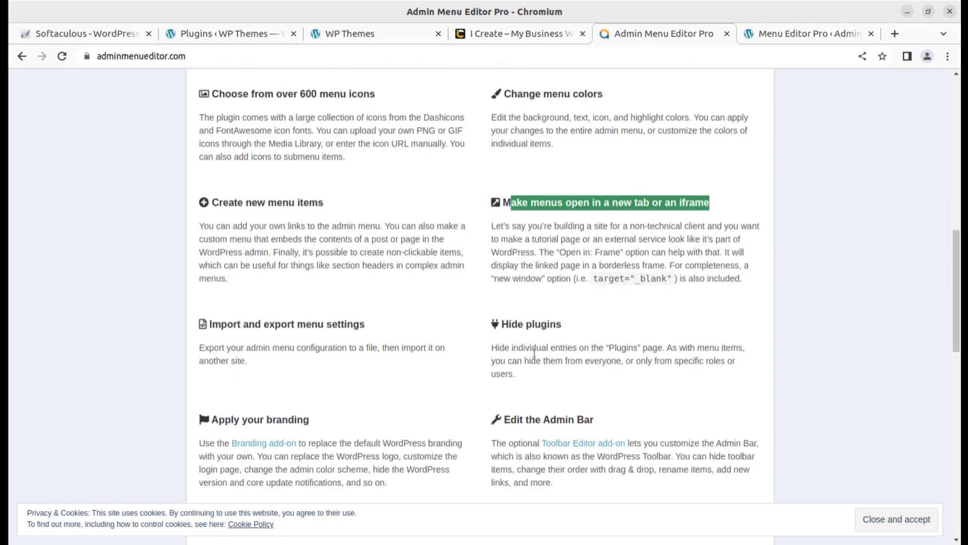
{"action": "left_click_drag", "start_coordinate": [502, 324], "coordinate": [578, 330]}
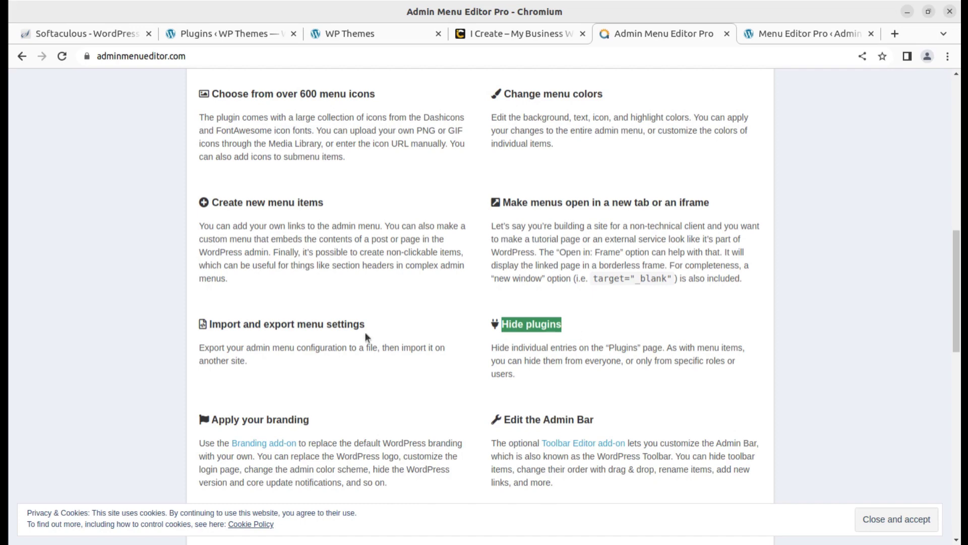
{"action": "left_click_drag", "start_coordinate": [207, 325], "coordinate": [392, 335]}
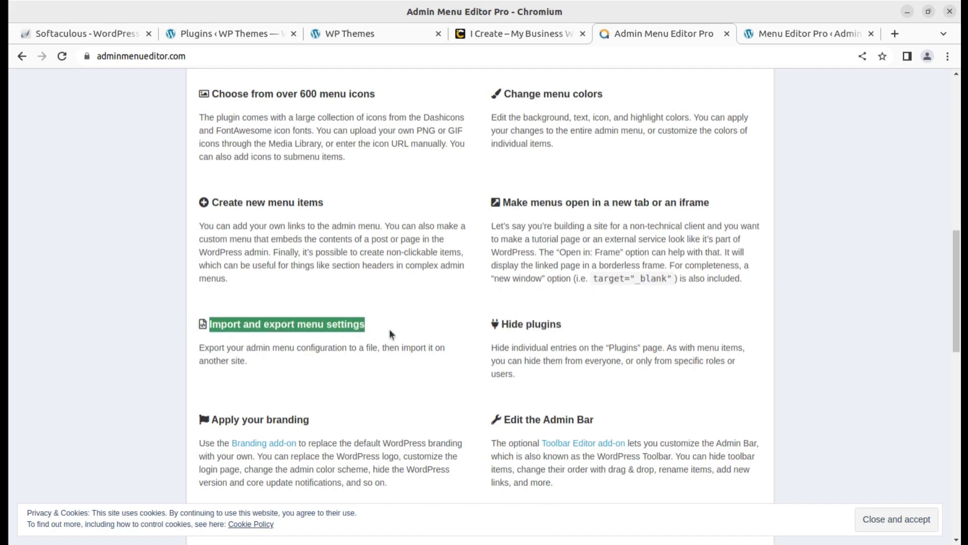
{"action": "left_click_drag", "start_coordinate": [229, 422], "coordinate": [313, 417]}
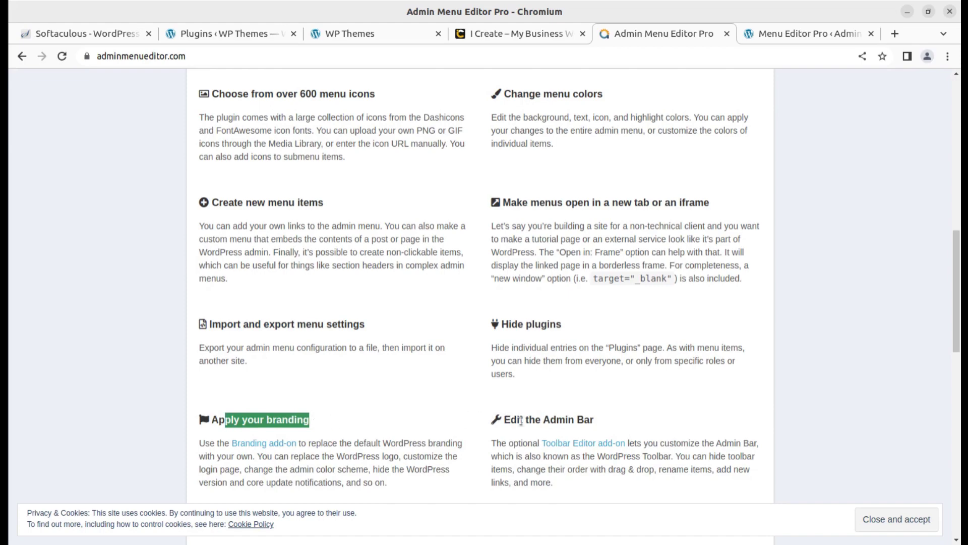
{"action": "scroll", "coordinate": [518, 419], "scroll_direction": "down", "scroll_amount": 3}
{"action": "left_click_drag", "start_coordinate": [505, 271], "coordinate": [584, 271]}
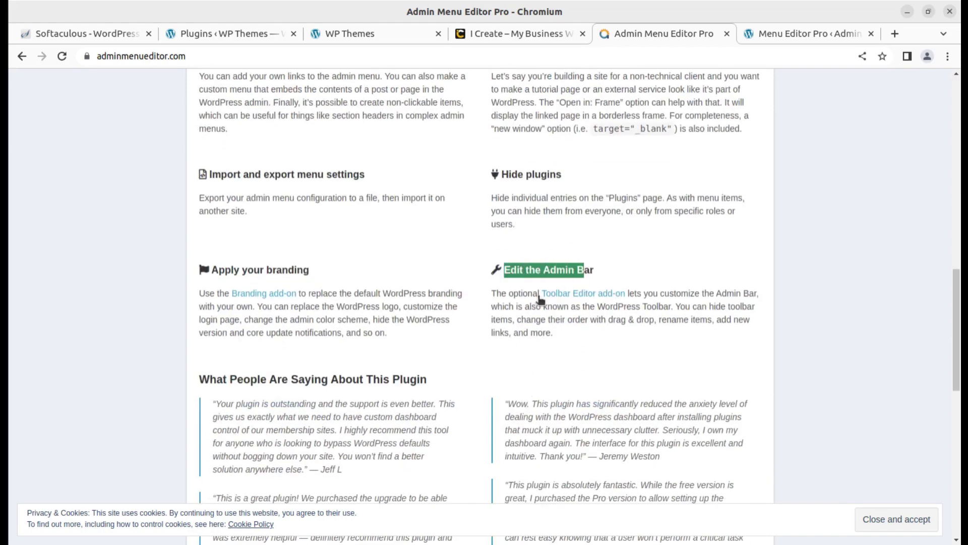
{"action": "scroll", "coordinate": [428, 392], "scroll_direction": "up", "scroll_amount": 2}
{"action": "scroll", "coordinate": [429, 392], "scroll_direction": "up", "scroll_amount": 4}
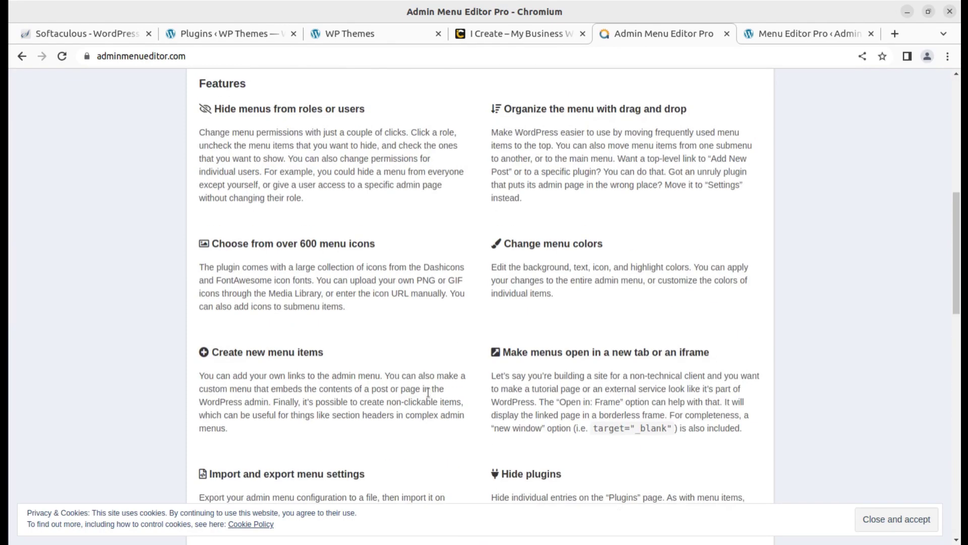
{"action": "scroll", "coordinate": [428, 392], "scroll_direction": "up", "scroll_amount": 4}
{"action": "scroll", "coordinate": [429, 389], "scroll_direction": "up", "scroll_amount": 4}
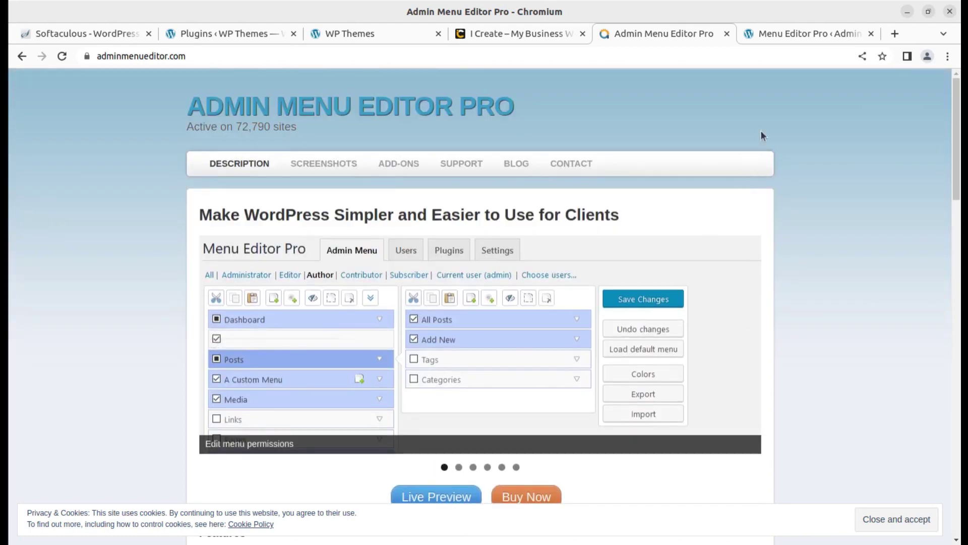
- Switch to the Menu Editor Pro demo and inspect the settings of The Dashboard menu item, including its menu title
{"action": "left_click", "coordinate": [780, 34]}
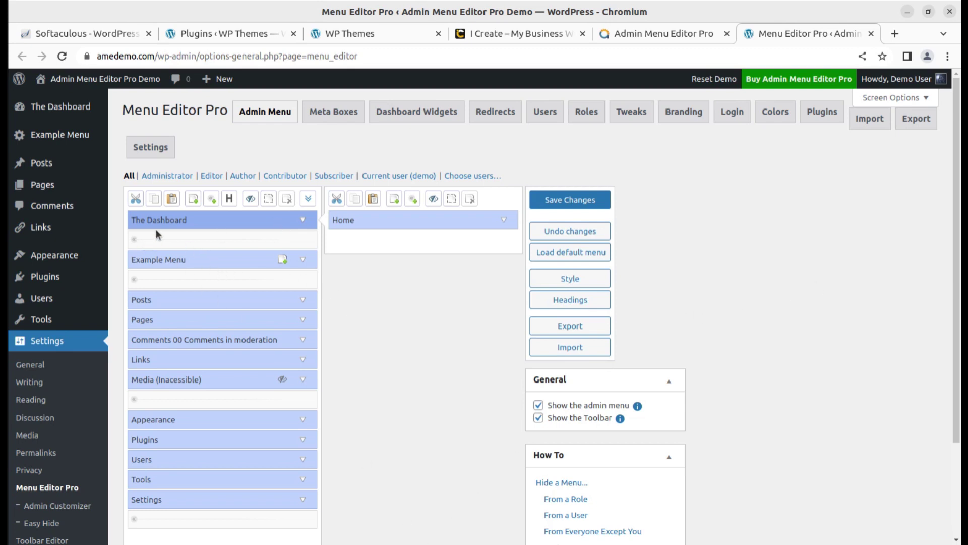
{"action": "left_click", "coordinate": [303, 221]}
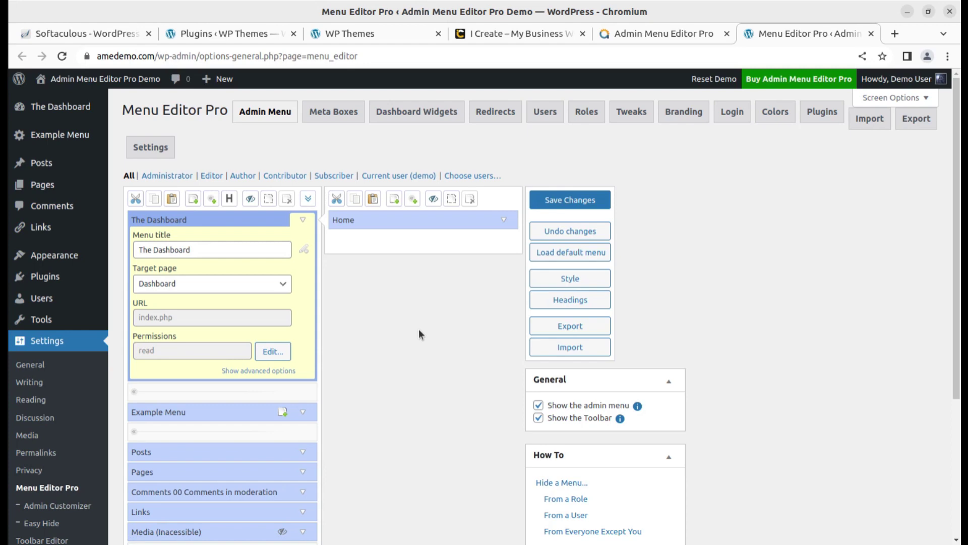
{"action": "left_click_drag", "start_coordinate": [199, 250], "coordinate": [161, 256]}
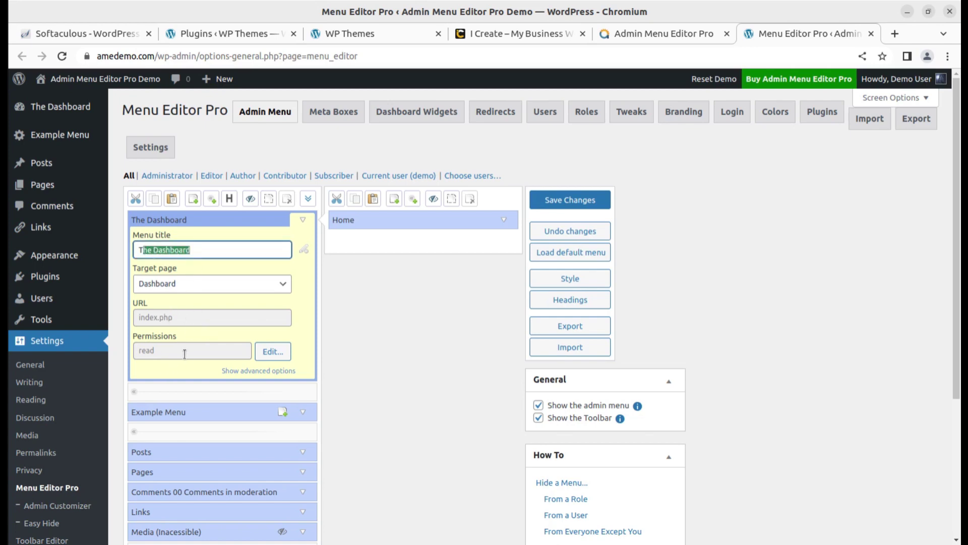
{"action": "scroll", "coordinate": [189, 358], "scroll_direction": "down", "scroll_amount": 3}
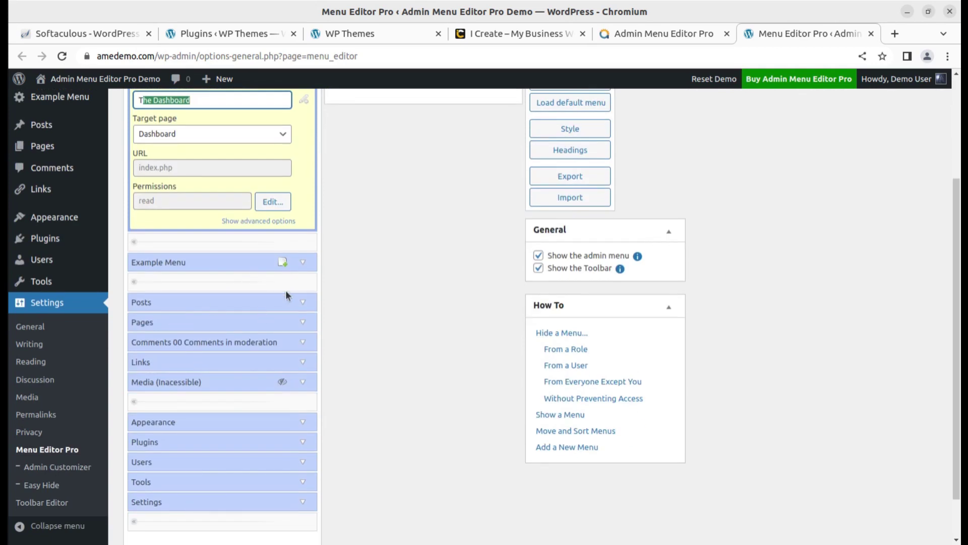
- Show the submenu items of Example Menu and inspect the settings of its Page in iframe item
{"action": "left_click", "coordinate": [282, 260]}
{"action": "scroll", "coordinate": [458, 319], "scroll_direction": "up", "scroll_amount": 3}
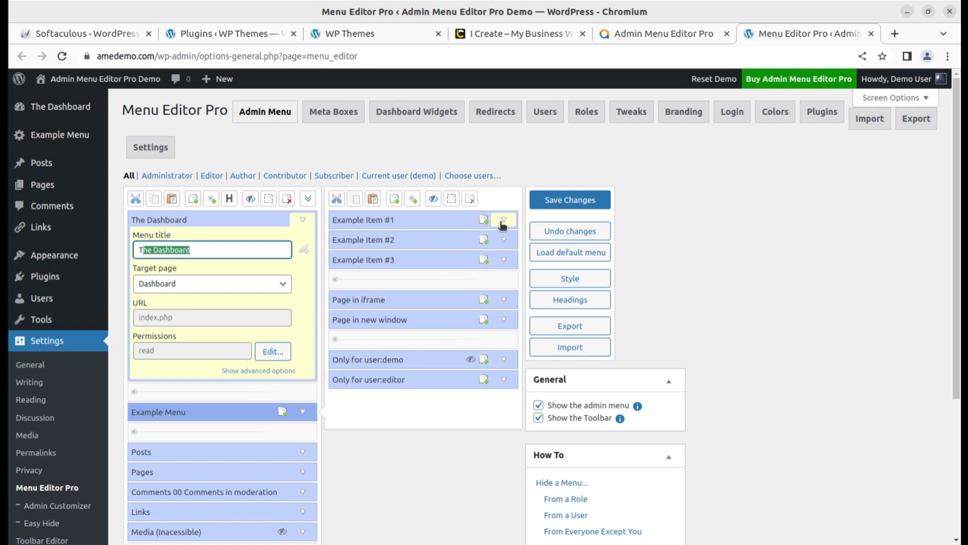
{"action": "left_click", "coordinate": [505, 301]}
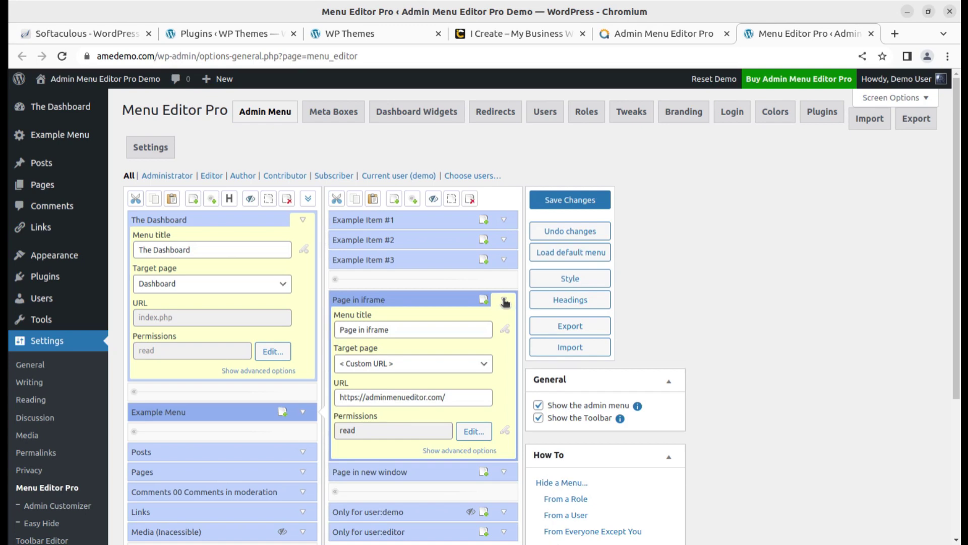
{"action": "left_click", "coordinate": [505, 302]}
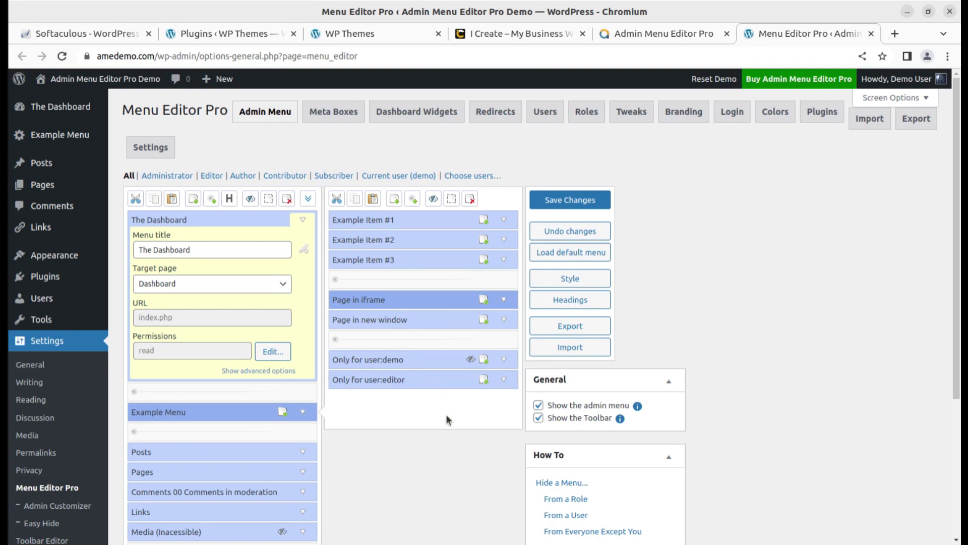
{"action": "scroll", "coordinate": [446, 413], "scroll_direction": "down", "scroll_amount": 3}
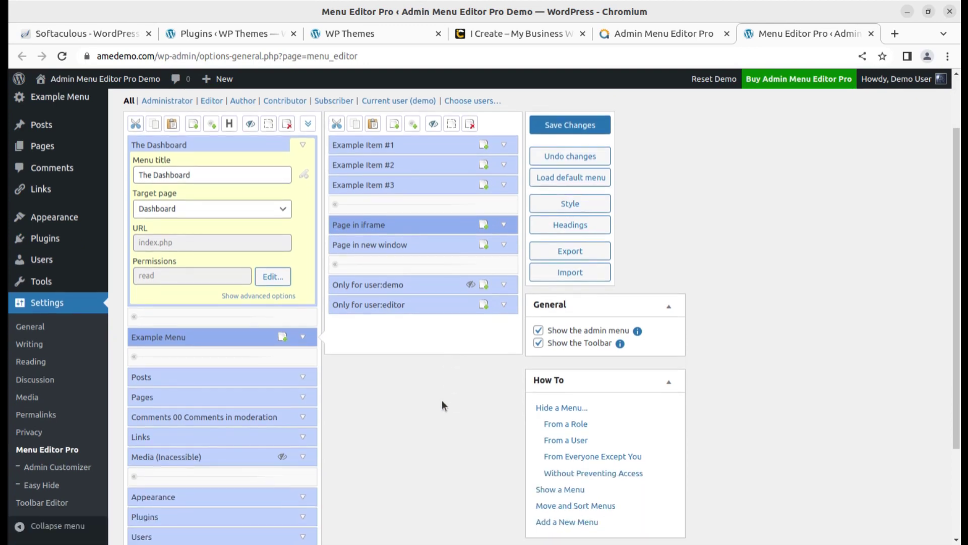
{"action": "scroll", "coordinate": [442, 400], "scroll_direction": "up", "scroll_amount": 3}
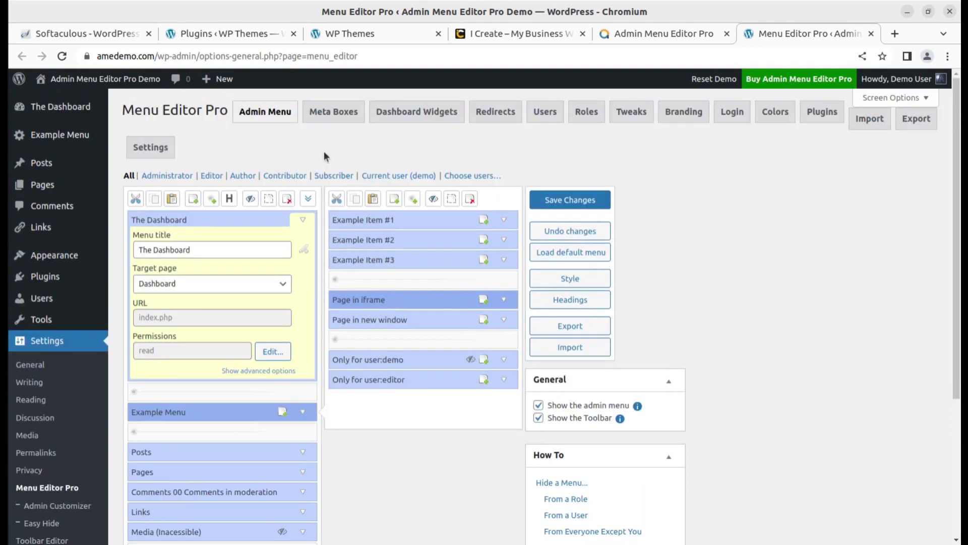
- Examine the Meta Boxes visibility settings for attachments, links, pages, posts, Wp_block and Wp_navigation
{"action": "left_click", "coordinate": [333, 115]}
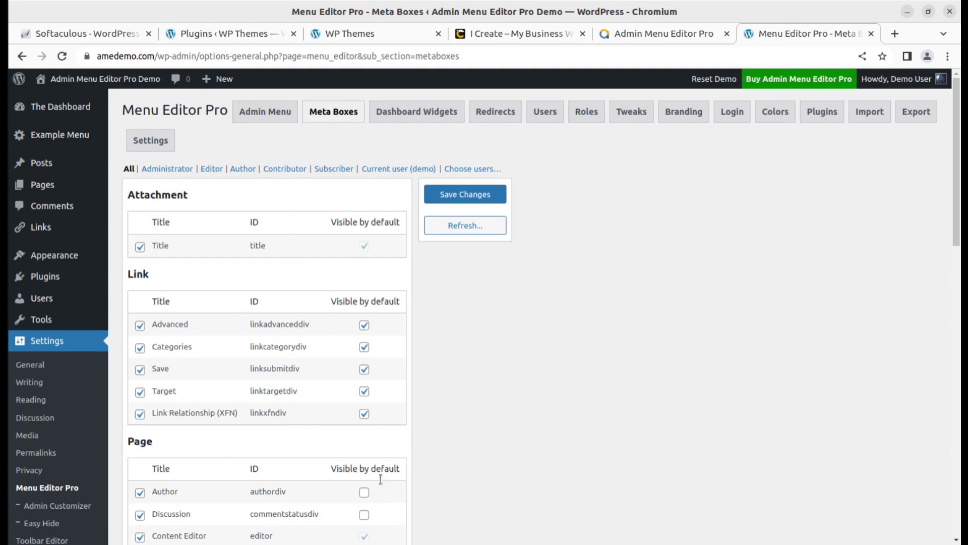
{"action": "scroll", "coordinate": [198, 393], "scroll_direction": "down", "scroll_amount": 3}
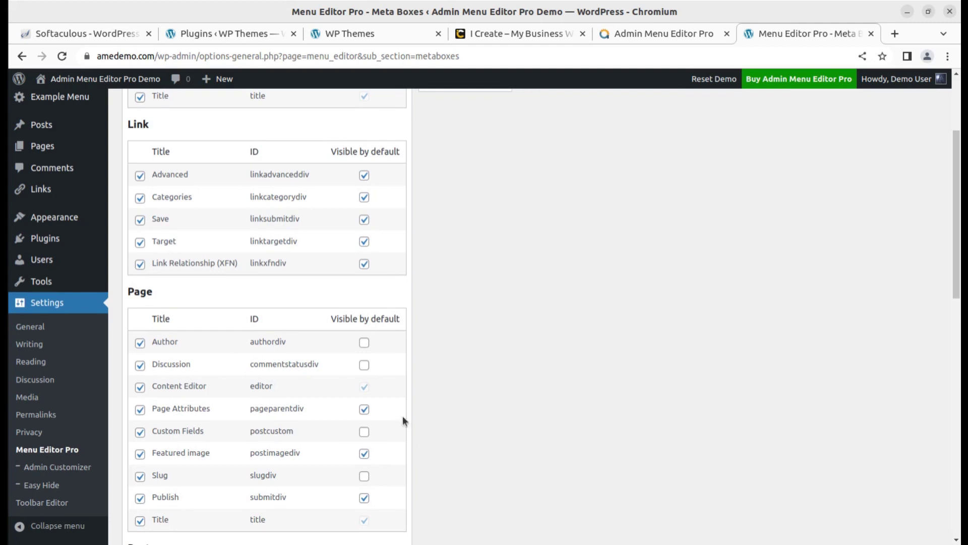
{"action": "scroll", "coordinate": [382, 391], "scroll_direction": "down", "scroll_amount": 3}
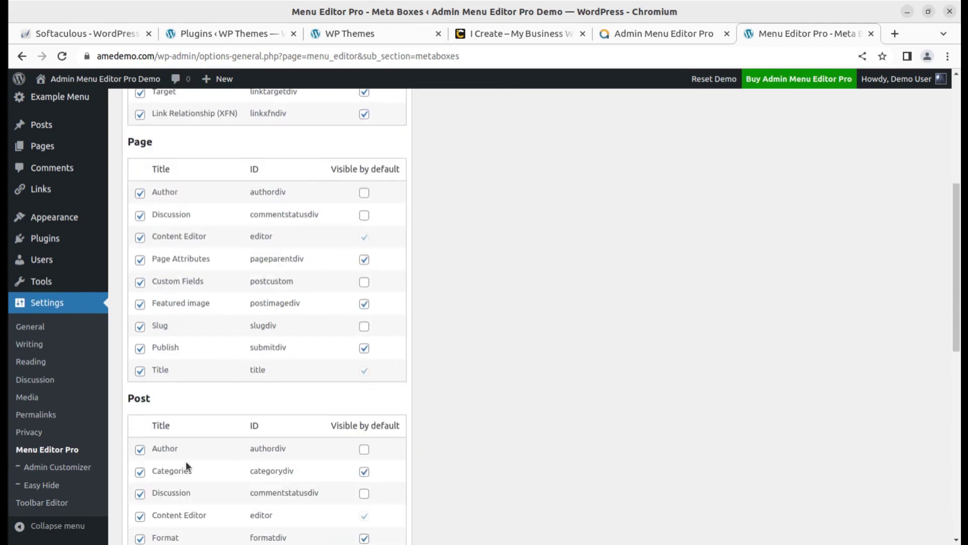
{"action": "scroll", "coordinate": [188, 464], "scroll_direction": "down", "scroll_amount": 1}
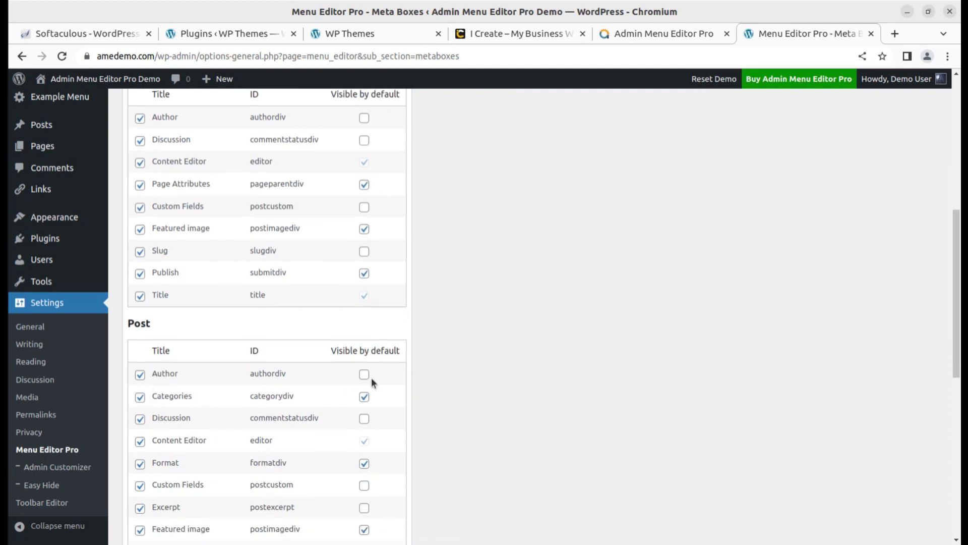
{"action": "scroll", "coordinate": [346, 391], "scroll_direction": "down", "scroll_amount": 3}
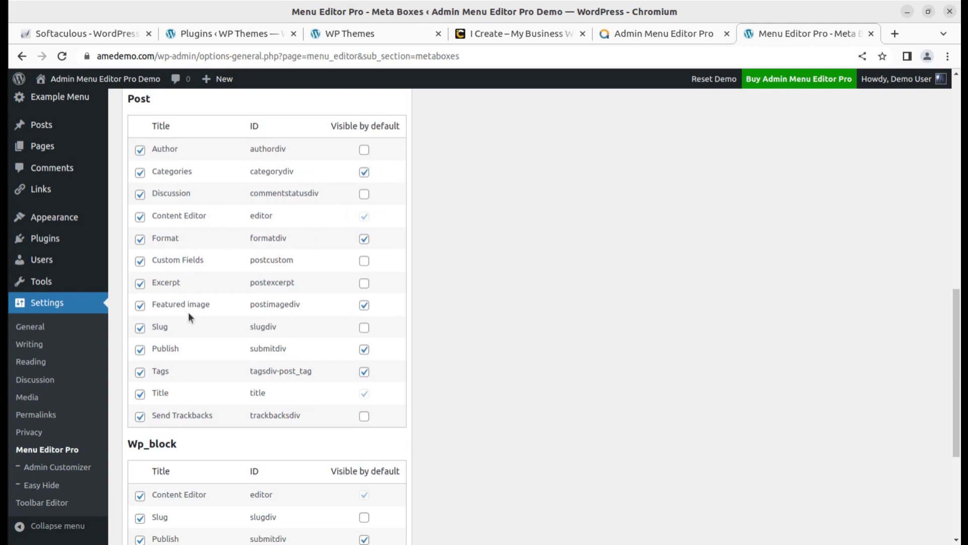
{"action": "scroll", "coordinate": [201, 349], "scroll_direction": "up", "scroll_amount": 1}
{"action": "scroll", "coordinate": [202, 349], "scroll_direction": "down", "scroll_amount": 2}
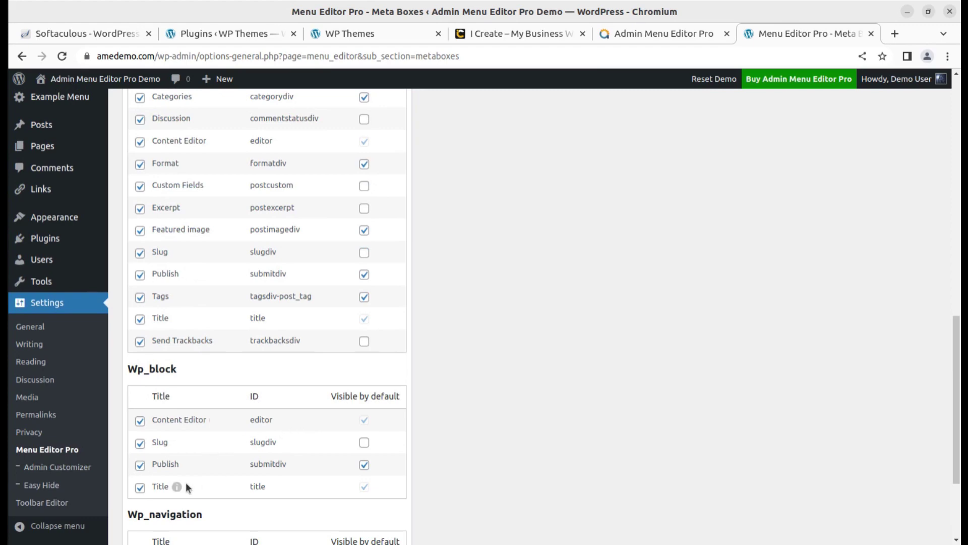
{"action": "scroll", "coordinate": [284, 498], "scroll_direction": "down", "scroll_amount": 2}
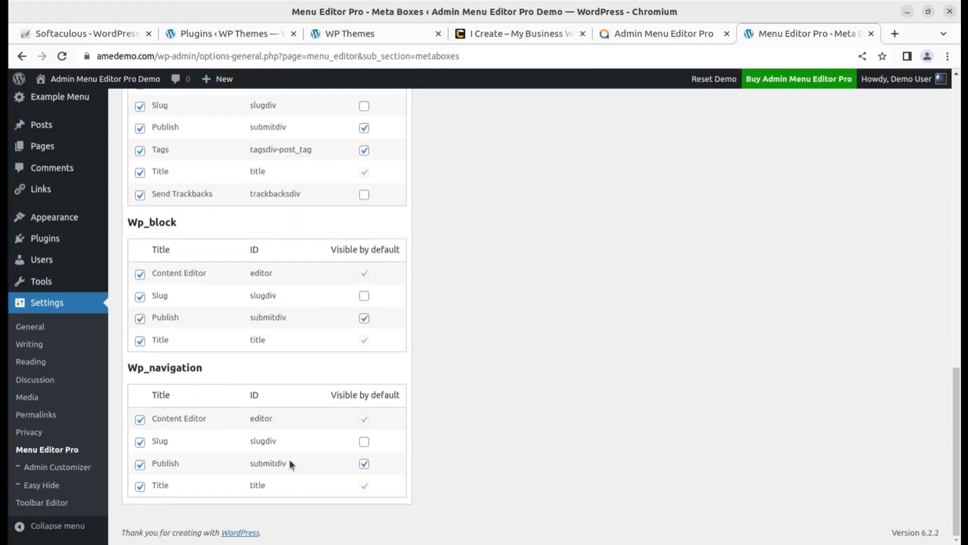
{"action": "scroll", "coordinate": [286, 460], "scroll_direction": "up", "scroll_amount": 15}
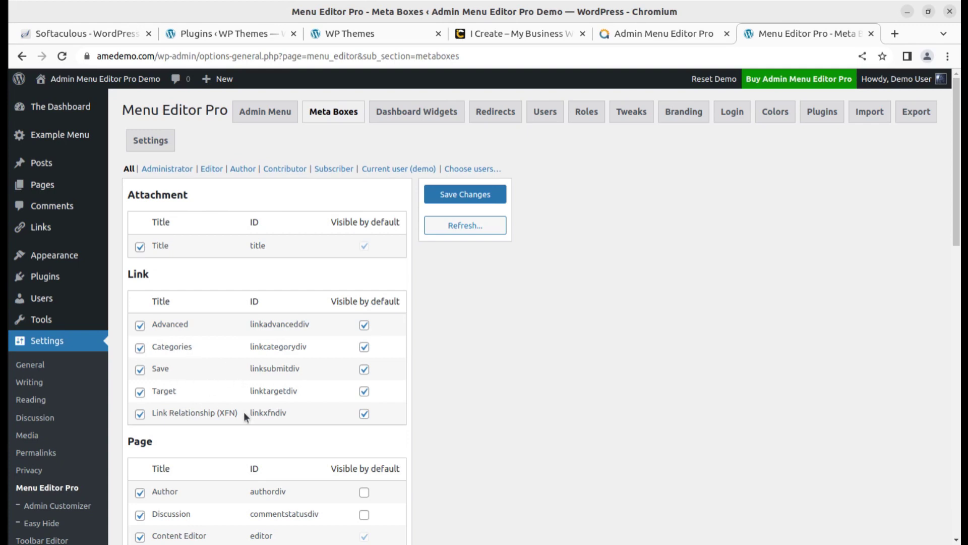
- Examine the Dashboard Widgets settings and inspect the details of the Welcome widget
{"action": "left_click", "coordinate": [426, 118]}
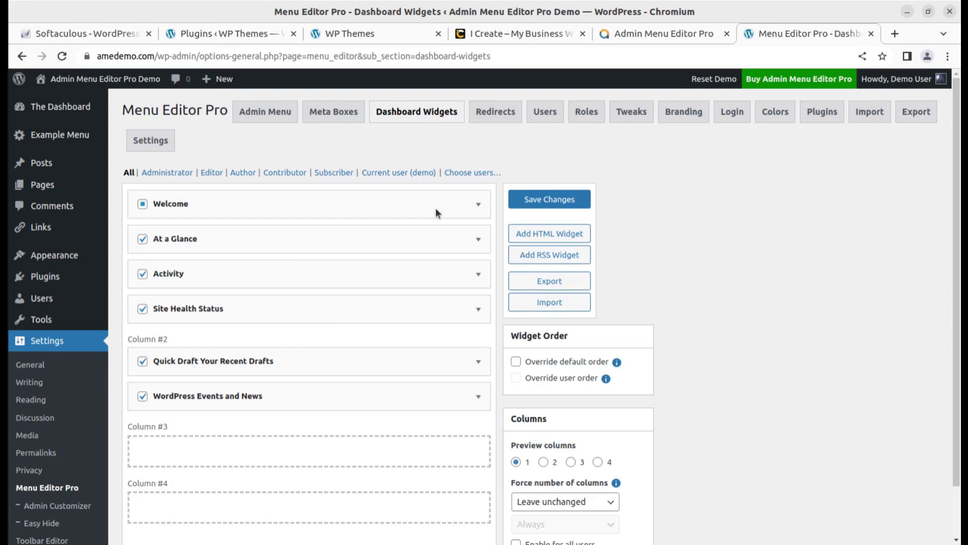
{"action": "left_click", "coordinate": [477, 205]}
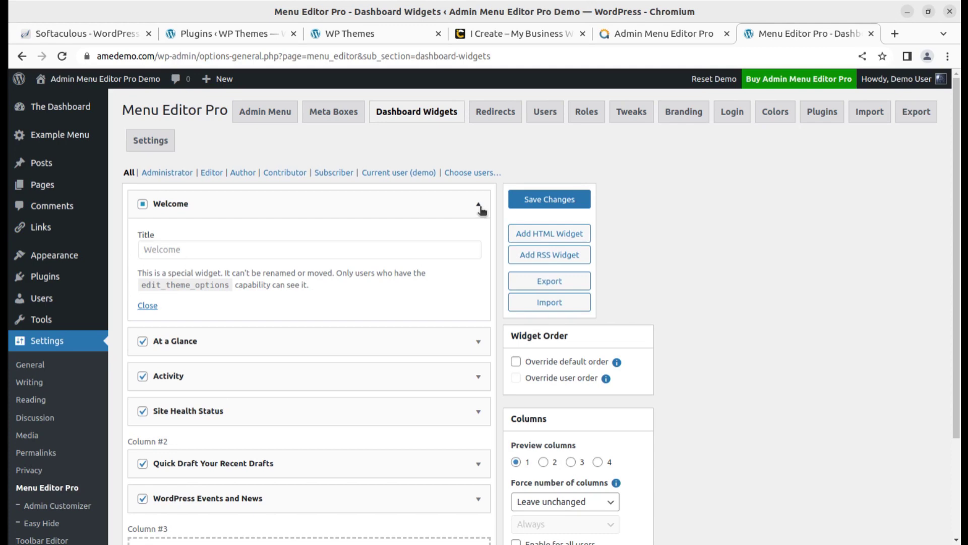
{"action": "left_click", "coordinate": [478, 205]}
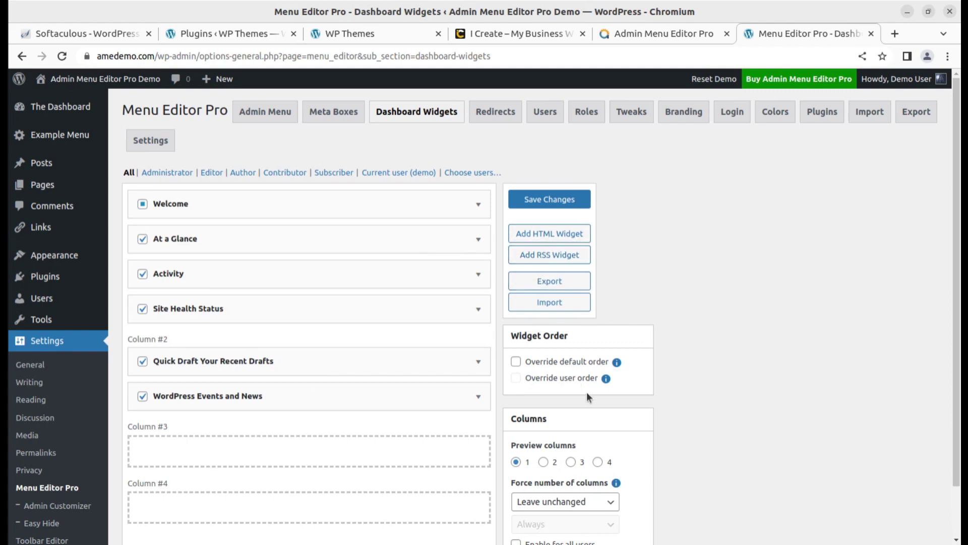
- Review the remaining Dashboard Widgets options and examine the user and role choices in the Login Redirect settings
{"action": "scroll", "coordinate": [586, 392], "scroll_direction": "down", "scroll_amount": 2}
{"action": "scroll", "coordinate": [429, 424], "scroll_direction": "up", "scroll_amount": 2}
{"action": "left_click", "coordinate": [507, 111]}
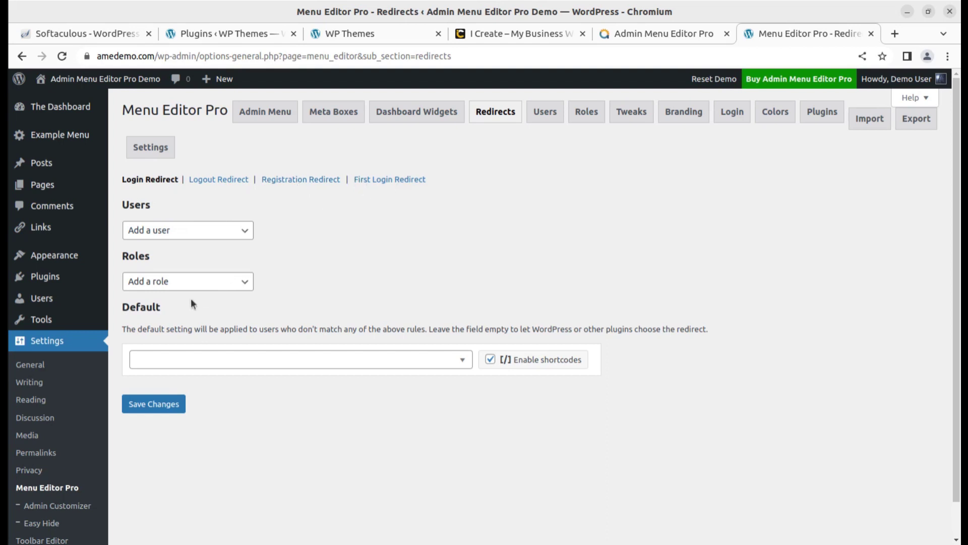
{"action": "left_click", "coordinate": [202, 230]}
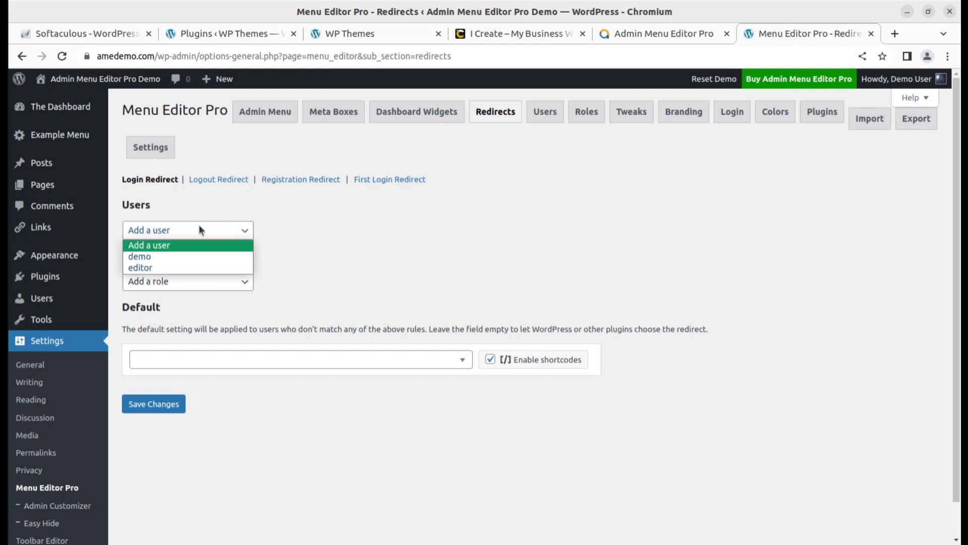
{"action": "left_click", "coordinate": [412, 234]}
{"action": "left_click", "coordinate": [217, 283]}
{"action": "left_click", "coordinate": [404, 271]}
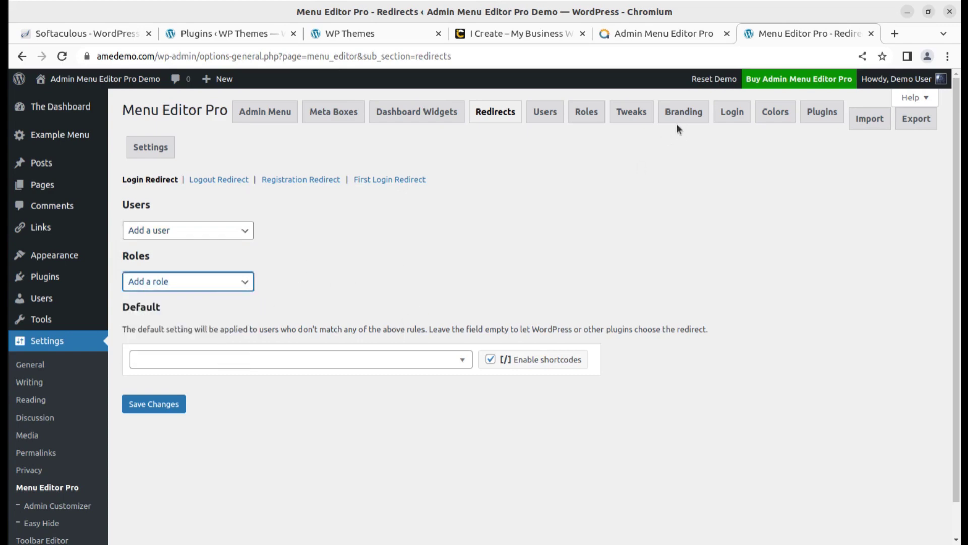
- Examine the Hidden Users settings and try selecting the demo user to hide, closing the user selection without saving
{"action": "left_click", "coordinate": [544, 115]}
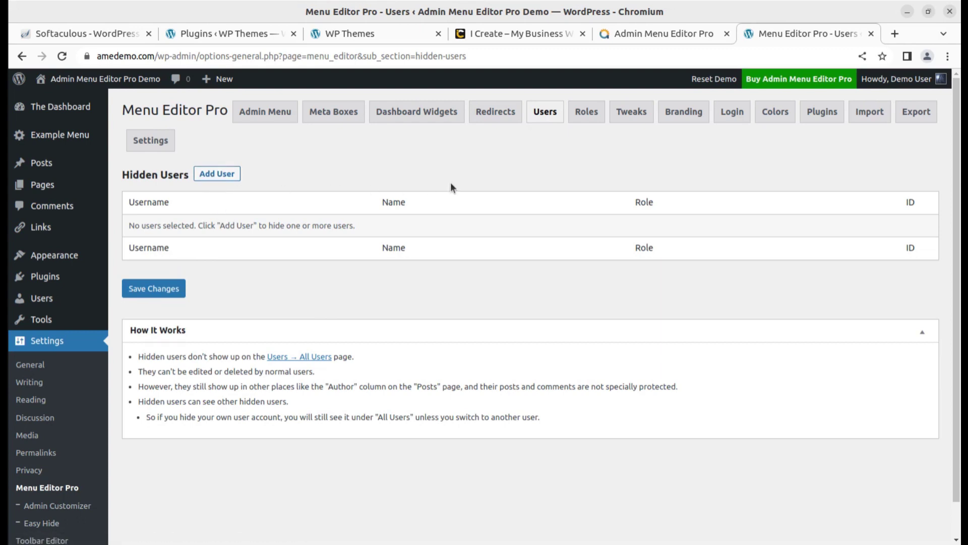
{"action": "left_click", "coordinate": [217, 176]}
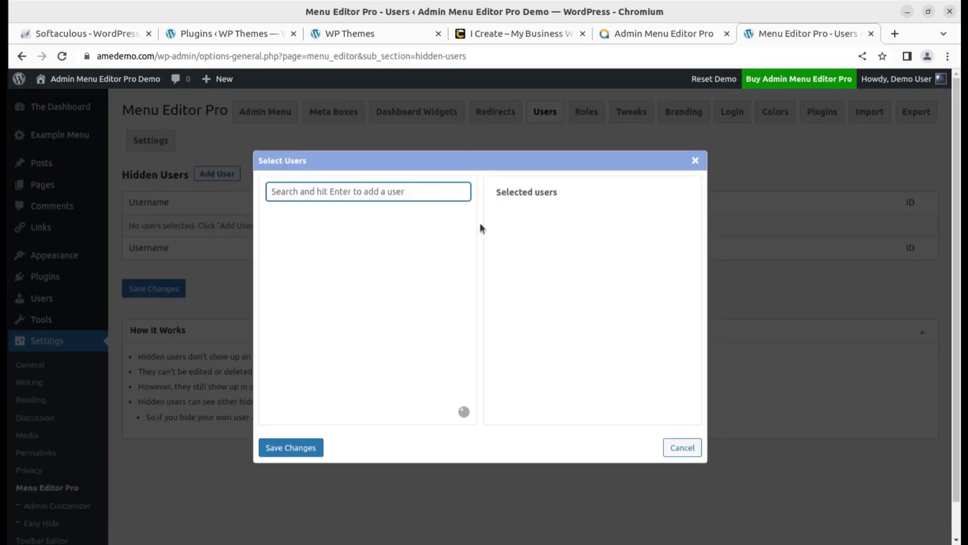
{"action": "left_click", "coordinate": [286, 220]}
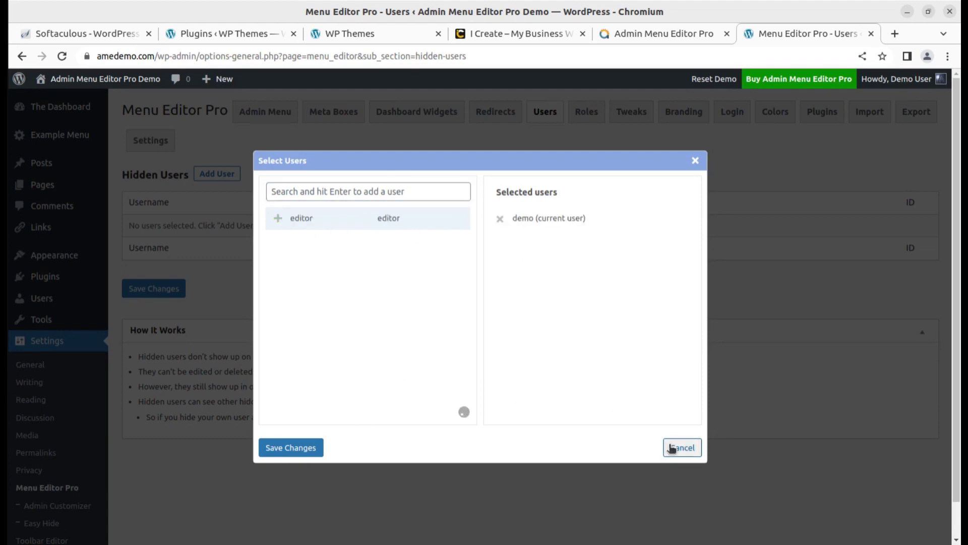
{"action": "left_click", "coordinate": [695, 160]}
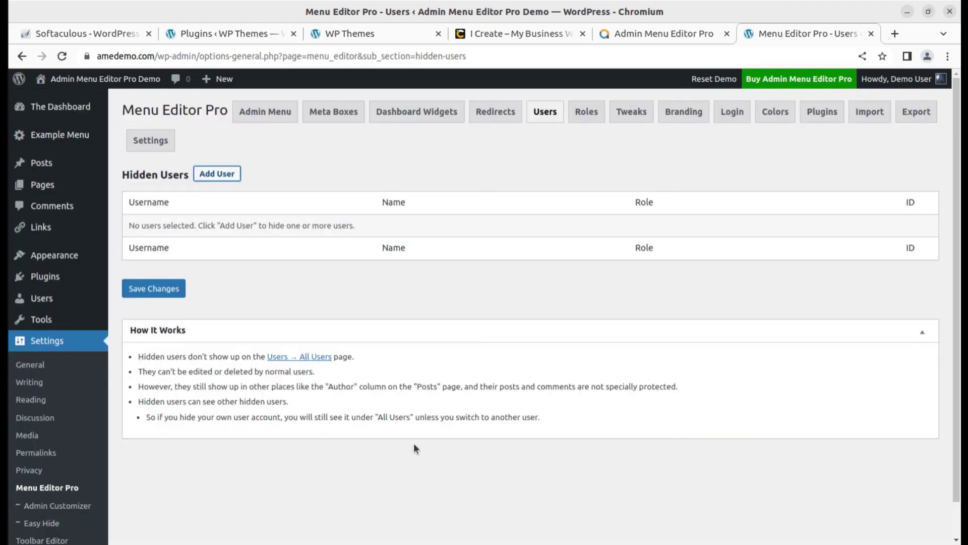
- Examine the Roles capabilities for Administrator, Editor, Author, Contributor, Subscriber and the current demo user
{"action": "left_click", "coordinate": [585, 113]}
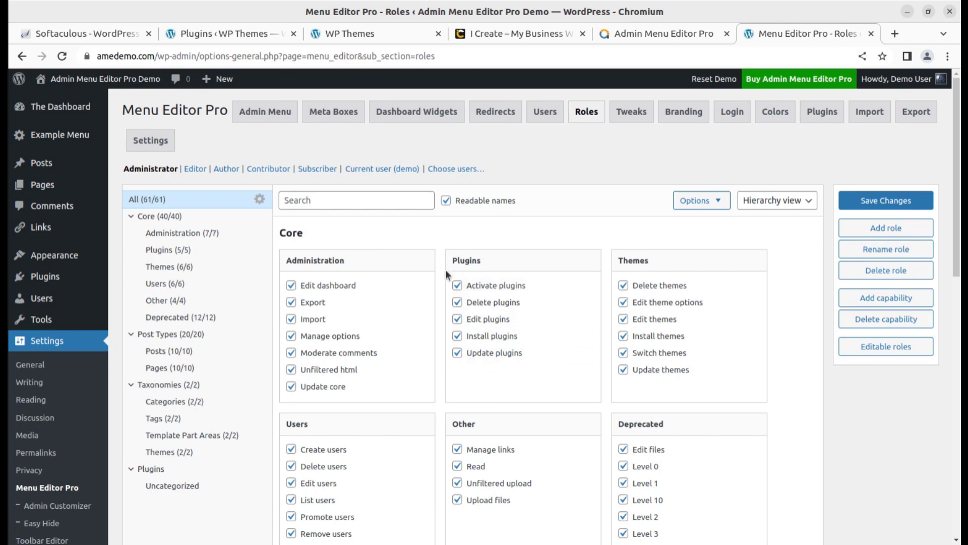
{"action": "scroll", "coordinate": [482, 315], "scroll_direction": "down", "scroll_amount": 5}
{"action": "scroll", "coordinate": [482, 316], "scroll_direction": "up", "scroll_amount": 5}
{"action": "left_click", "coordinate": [196, 171]}
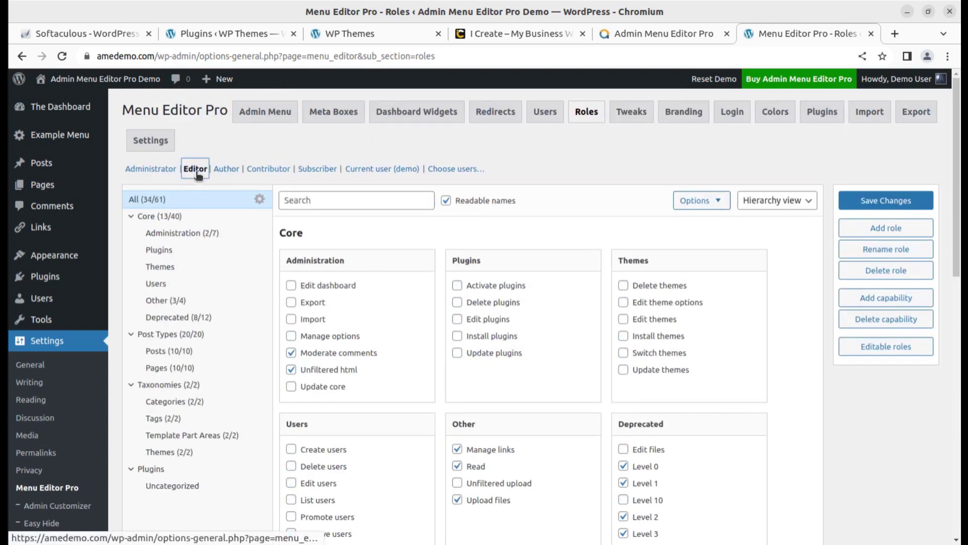
{"action": "left_click", "coordinate": [237, 171]}
{"action": "left_click", "coordinate": [267, 170]}
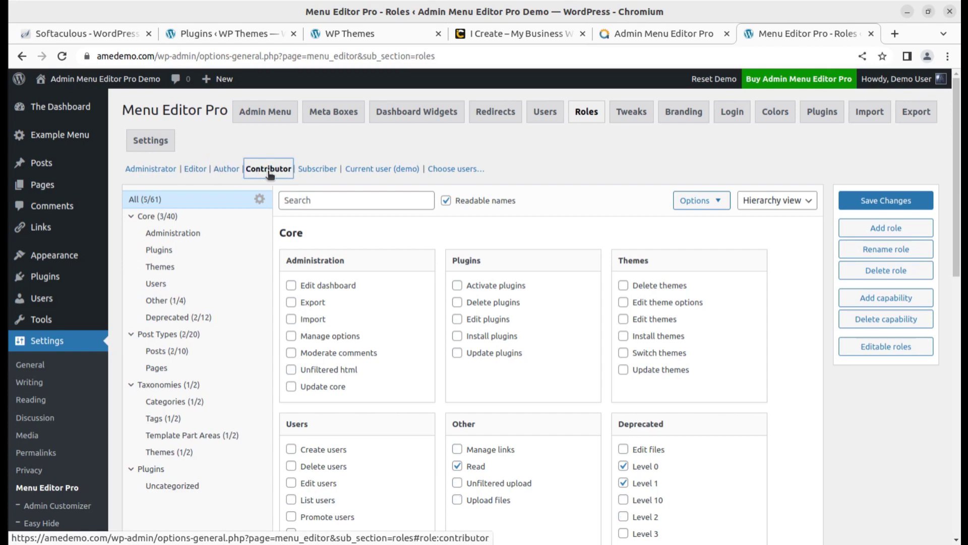
{"action": "left_click", "coordinate": [313, 170]}
{"action": "left_click", "coordinate": [371, 172]}
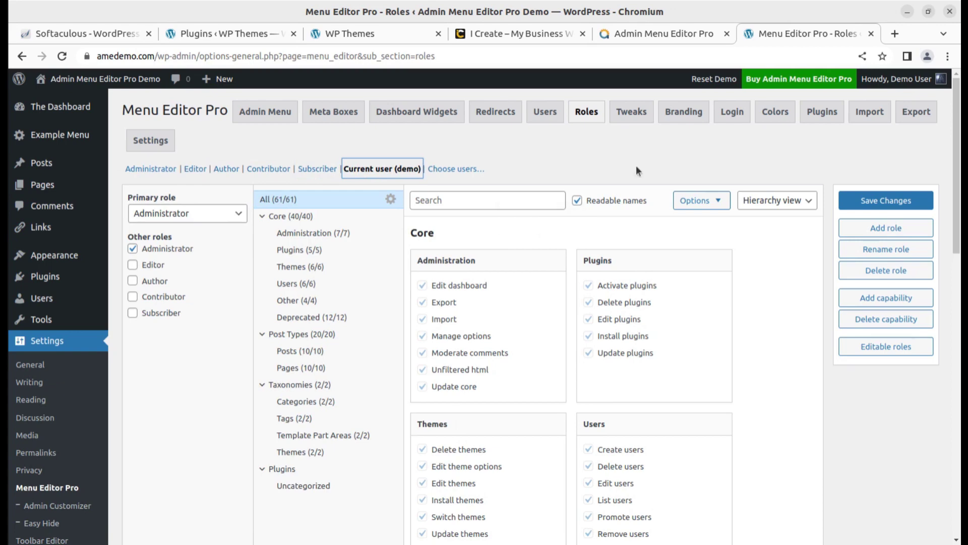
- Examine the Tweaks settings, expanding Environment Type to view its toolbar and menu color options
{"action": "left_click", "coordinate": [630, 115]}
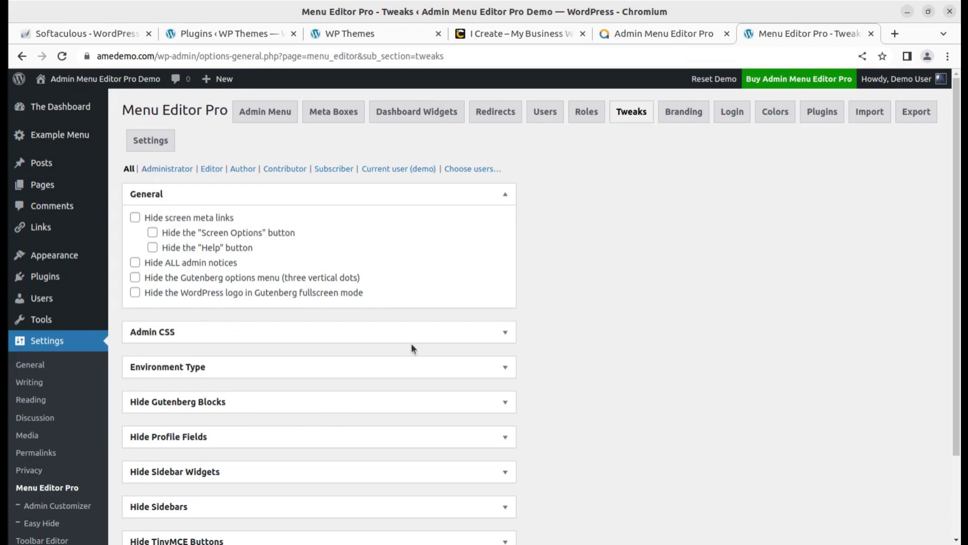
{"action": "left_click", "coordinate": [496, 372]}
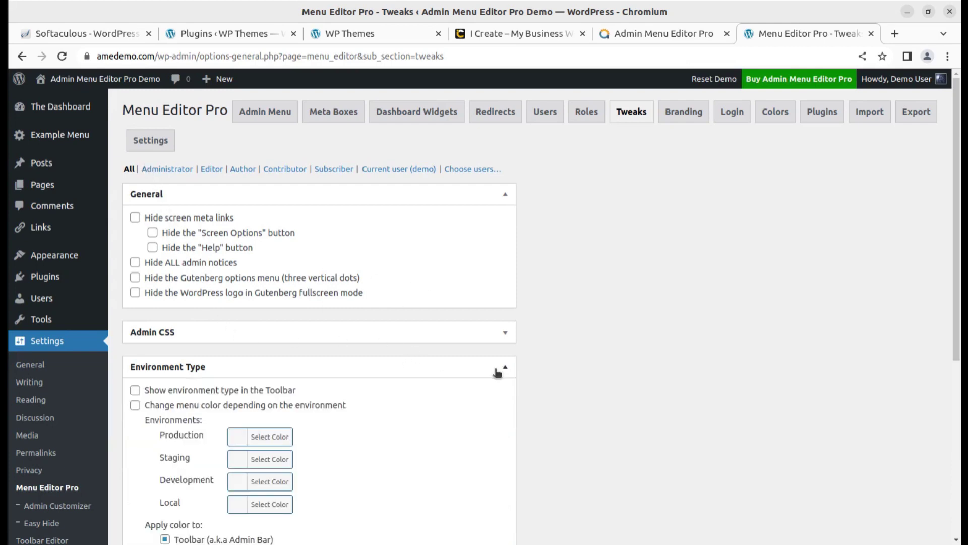
{"action": "scroll", "coordinate": [620, 339], "scroll_direction": "down", "scroll_amount": 3}
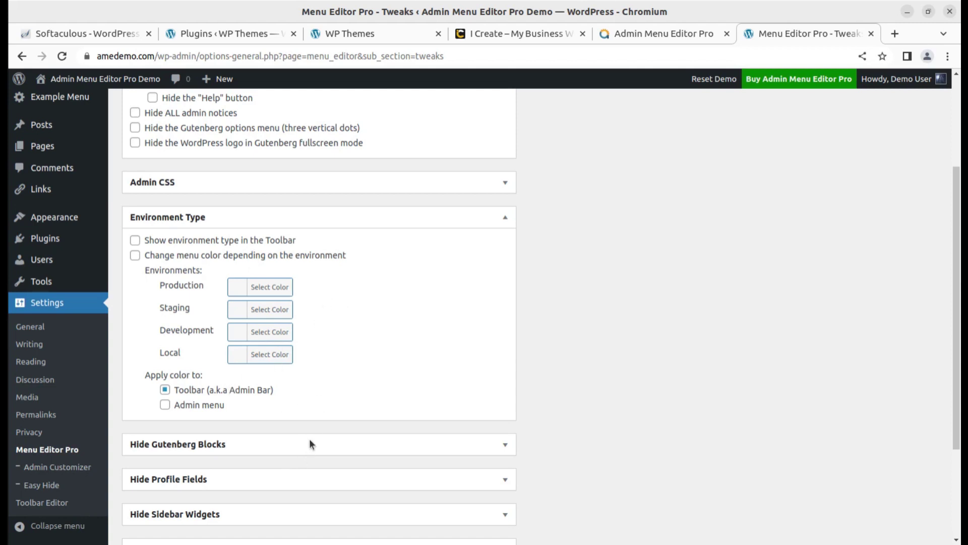
- Expand Hide Gutenberg Blocks in the Tweaks settings and look through its full list of block categories
{"action": "scroll", "coordinate": [306, 443], "scroll_direction": "down", "scroll_amount": 3}
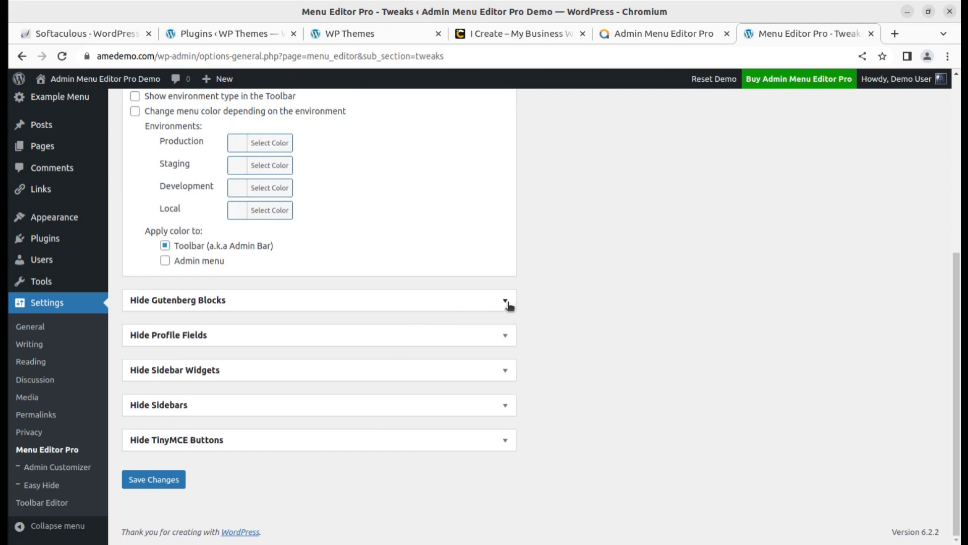
{"action": "left_click", "coordinate": [506, 301]}
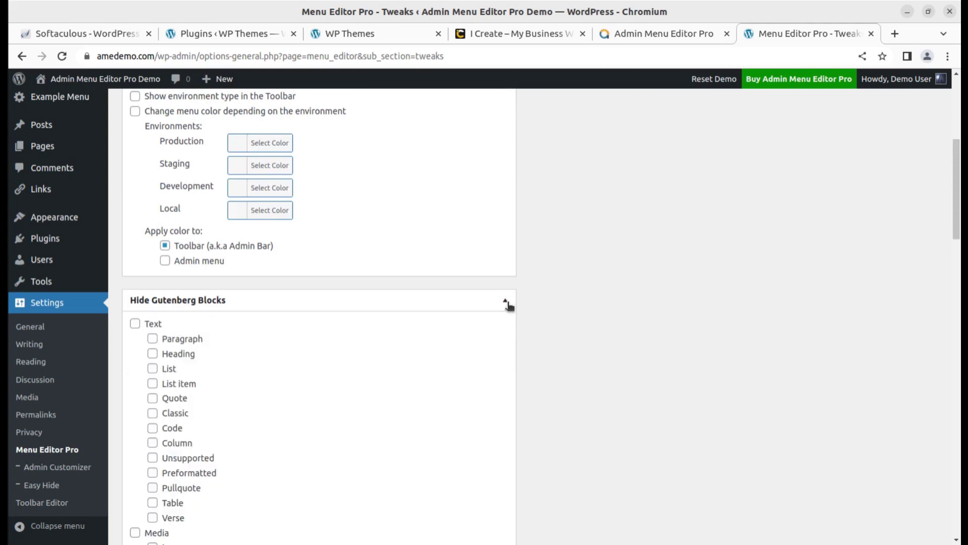
{"action": "scroll", "coordinate": [507, 303], "scroll_direction": "down", "scroll_amount": 3}
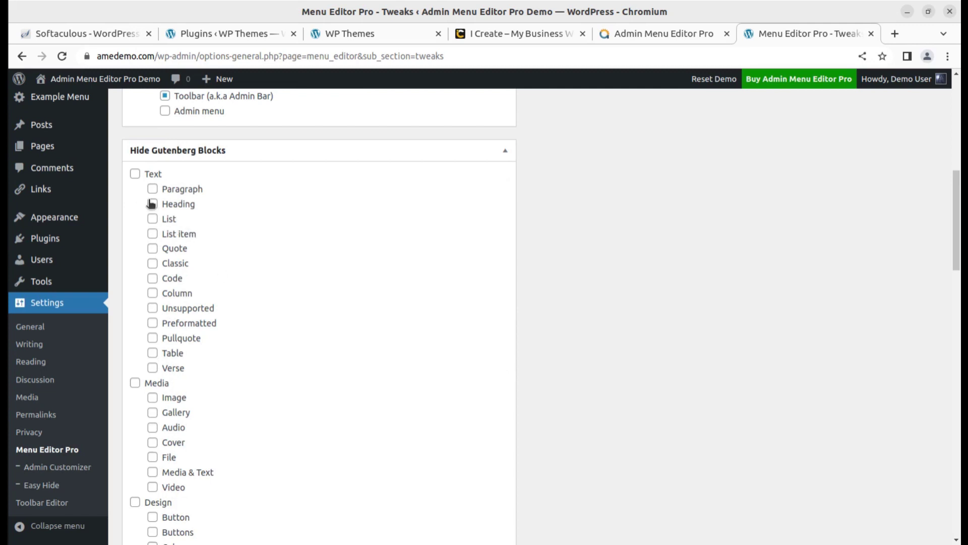
{"action": "scroll", "coordinate": [237, 363], "scroll_direction": "down", "scroll_amount": 9}
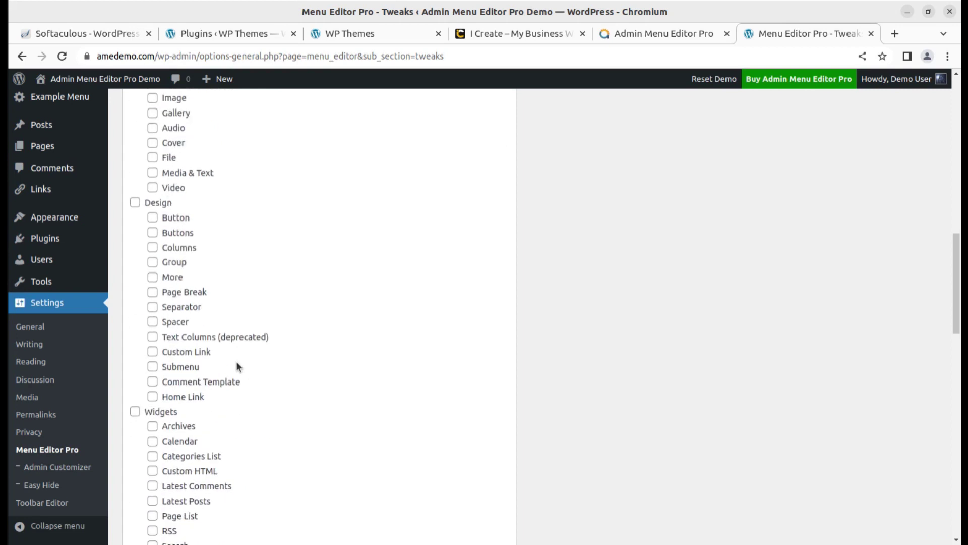
{"action": "scroll", "coordinate": [239, 359], "scroll_direction": "down", "scroll_amount": 16}
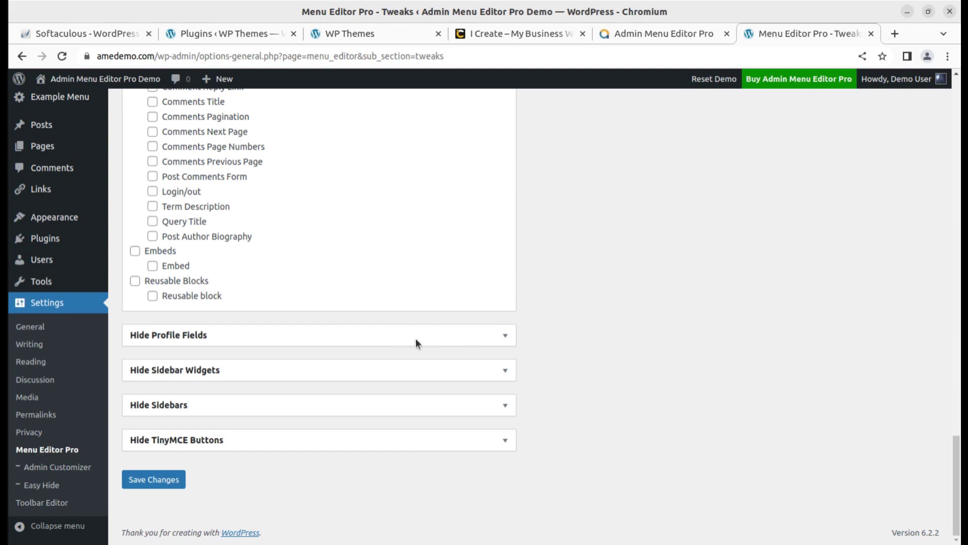
- Expand Hide Profile Fields in the Tweaks settings and review the profile fields that can be hidden
{"action": "left_click", "coordinate": [504, 335]}
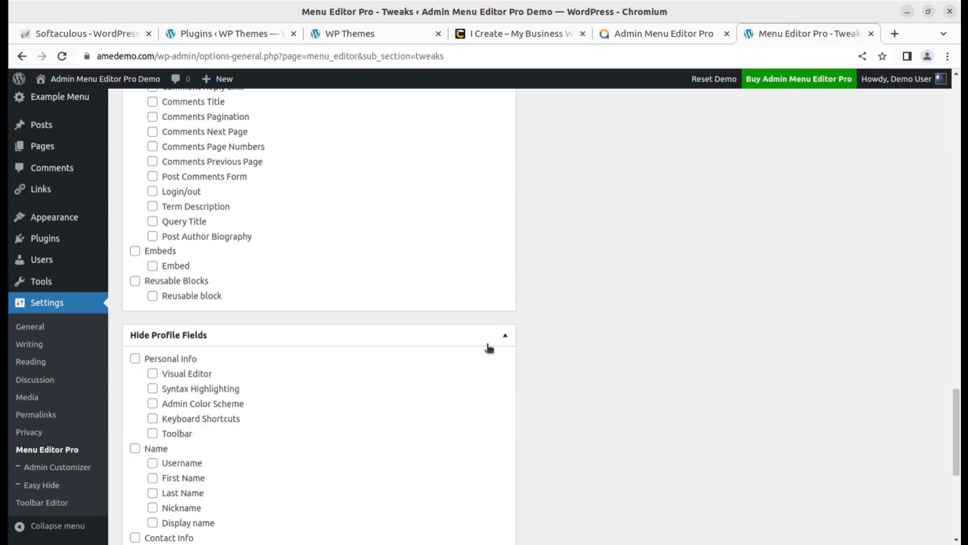
{"action": "scroll", "coordinate": [384, 402], "scroll_direction": "down", "scroll_amount": 5}
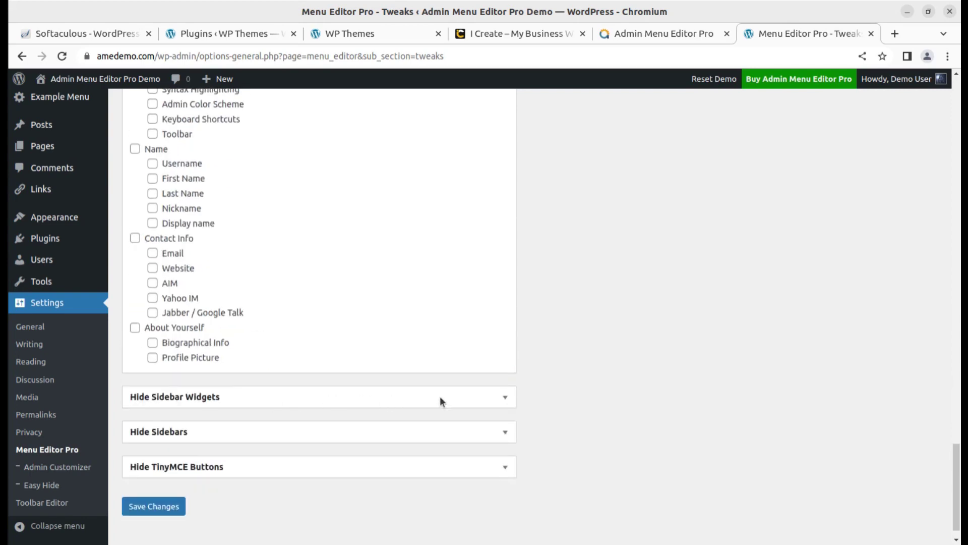
{"action": "scroll", "coordinate": [607, 376], "scroll_direction": "up", "scroll_amount": 20}
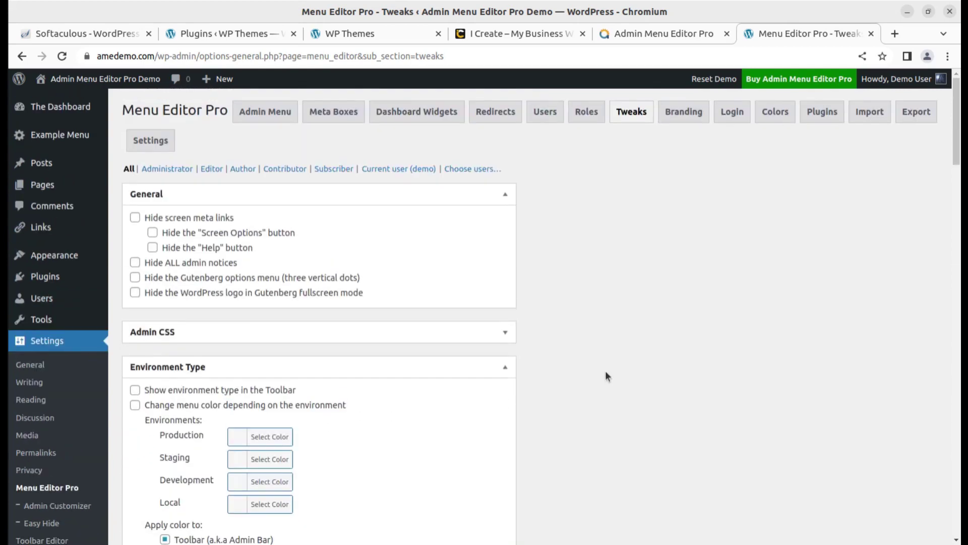
- Examine the Branding settings for the toolbar logo, admin footer, update notifications and WordPress Emails
{"action": "left_click", "coordinate": [683, 120]}
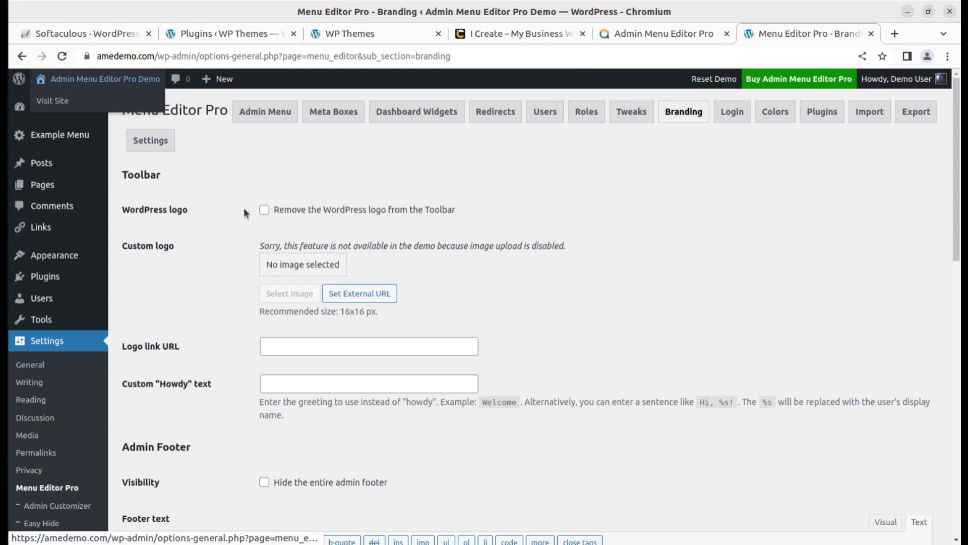
{"action": "mouse_move", "coordinate": [20, 81]}
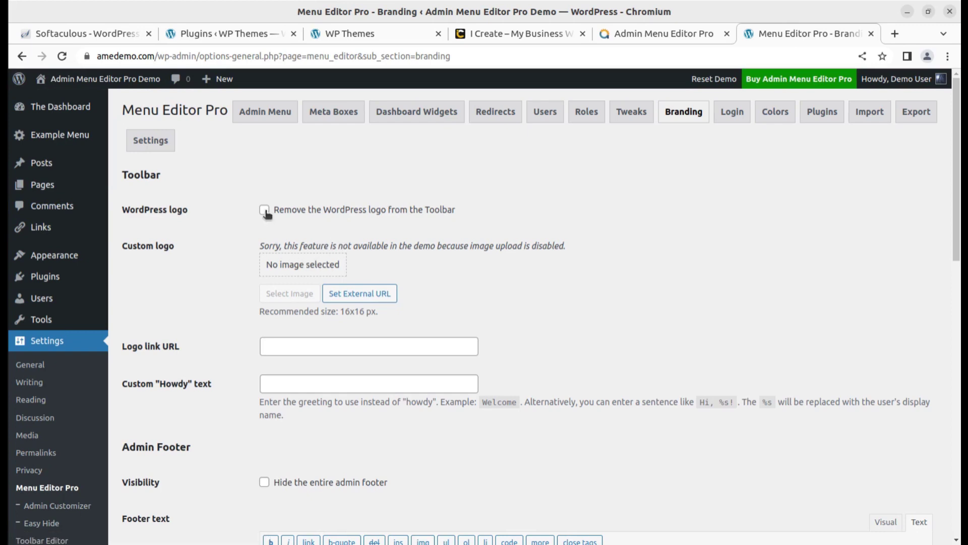
{"action": "scroll", "coordinate": [542, 314], "scroll_direction": "down", "scroll_amount": 3}
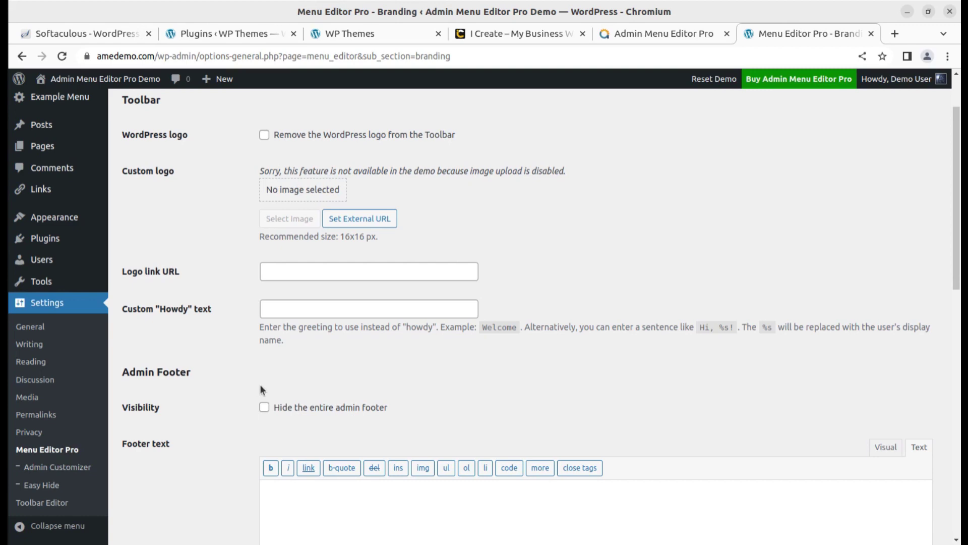
{"action": "scroll", "coordinate": [244, 424], "scroll_direction": "down", "scroll_amount": 10}
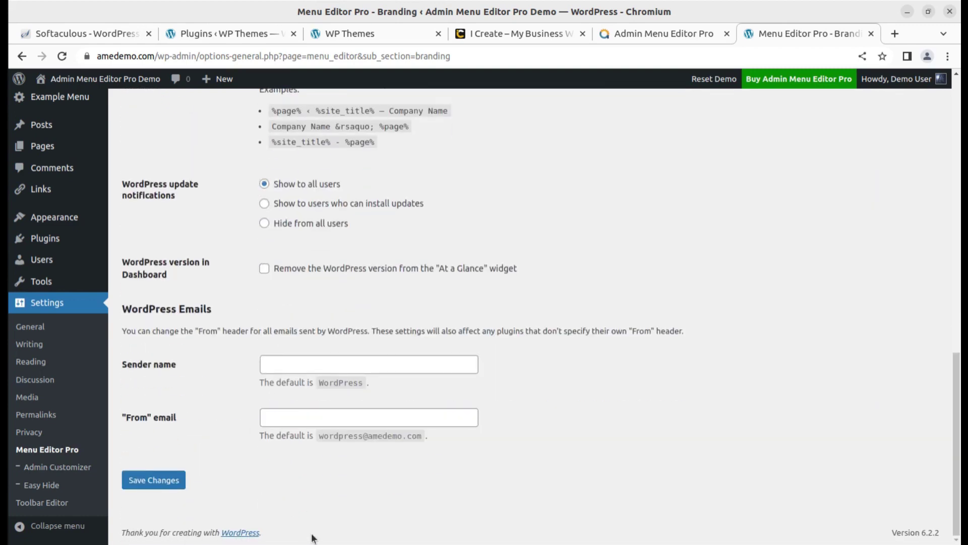
{"action": "scroll", "coordinate": [314, 519], "scroll_direction": "up", "scroll_amount": 4}
{"action": "scroll", "coordinate": [323, 475], "scroll_direction": "down", "scroll_amount": 4}
{"action": "left_click_drag", "start_coordinate": [224, 314], "coordinate": [123, 311]}
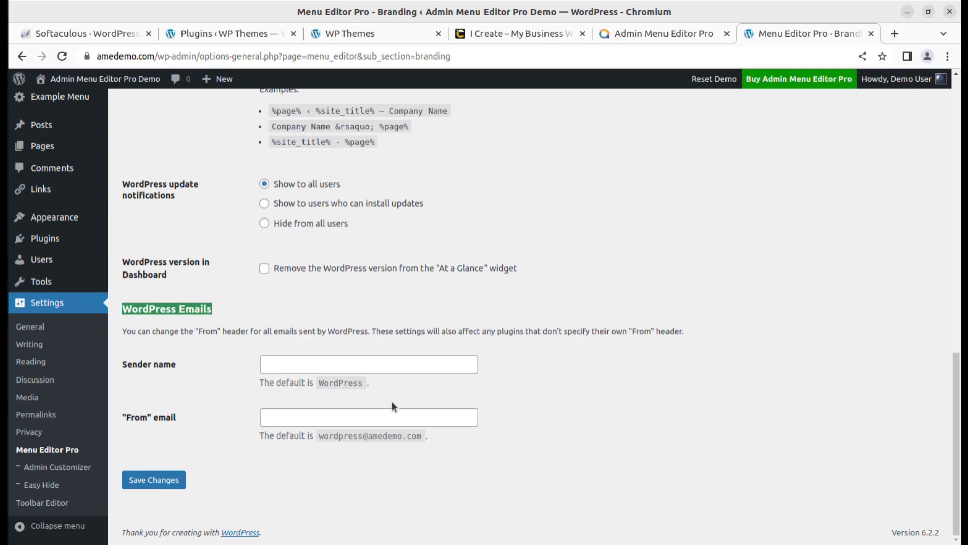
- Examine the Login page settings for logo, background, login form messages, links, custom CSS/JS and page title
{"action": "scroll", "coordinate": [392, 404], "scroll_direction": "up", "scroll_amount": 15}
{"action": "left_click", "coordinate": [732, 112]}
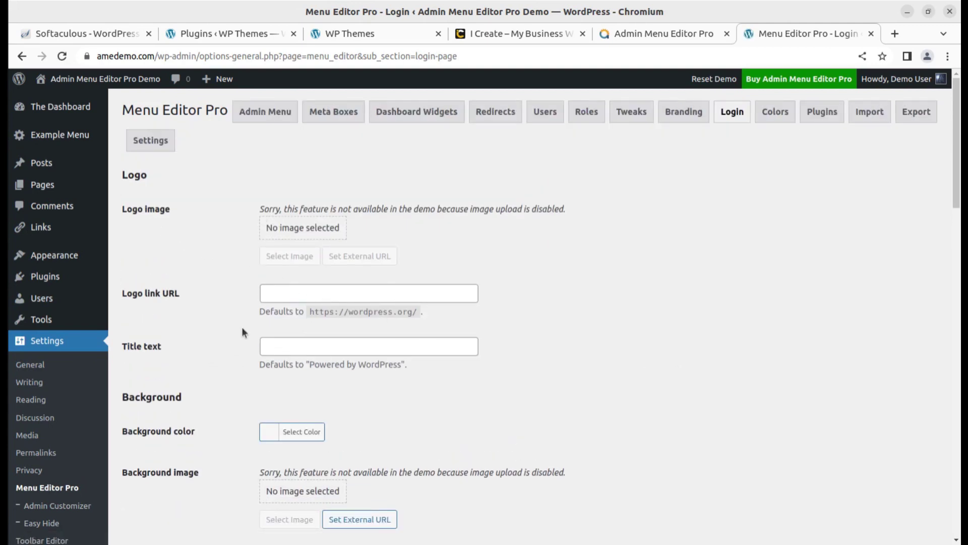
{"action": "scroll", "coordinate": [256, 393], "scroll_direction": "down", "scroll_amount": 3}
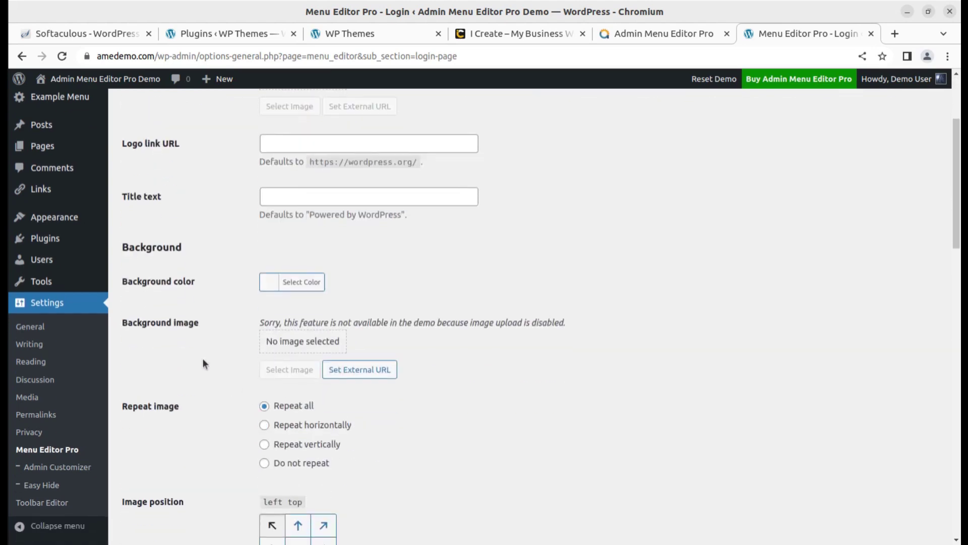
{"action": "scroll", "coordinate": [241, 399], "scroll_direction": "down", "scroll_amount": 3}
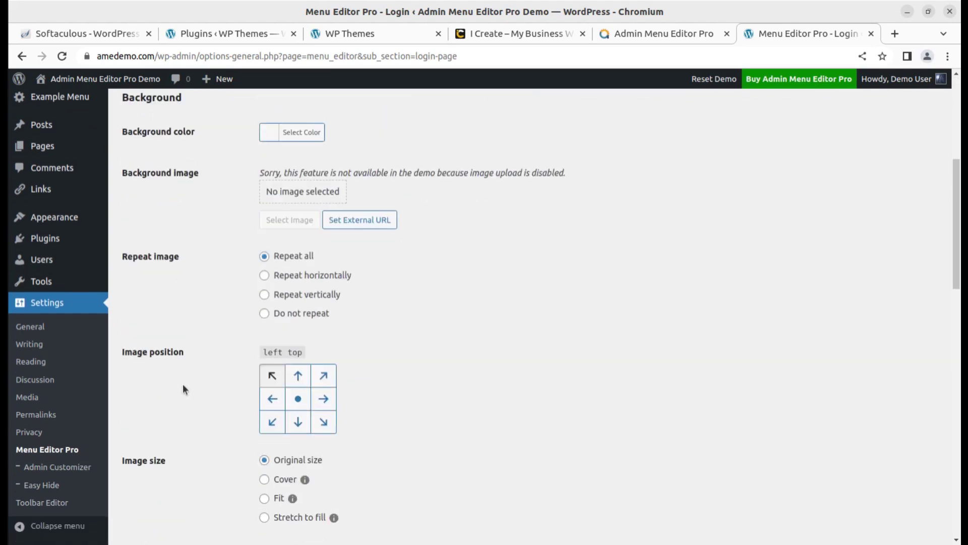
{"action": "scroll", "coordinate": [282, 386], "scroll_direction": "down", "scroll_amount": 6}
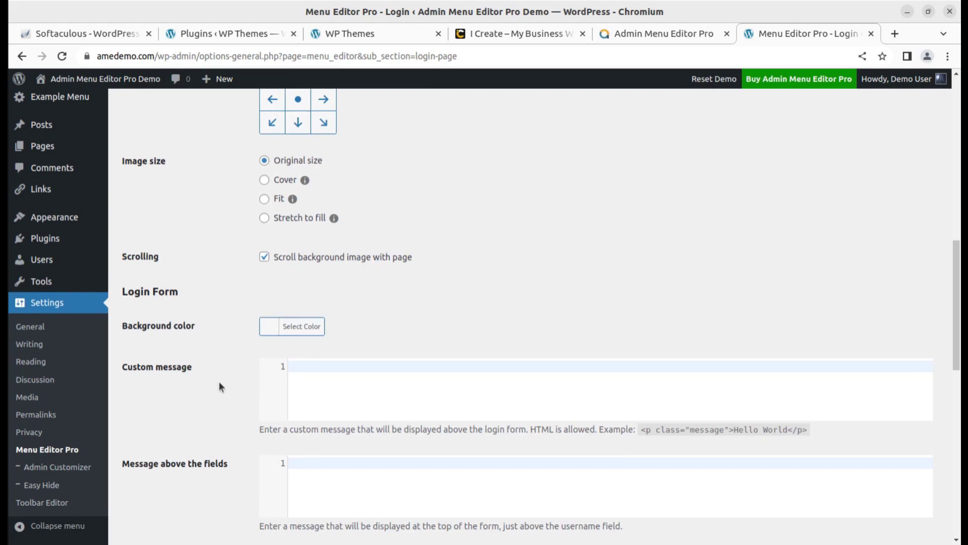
{"action": "scroll", "coordinate": [265, 383], "scroll_direction": "down", "scroll_amount": 6}
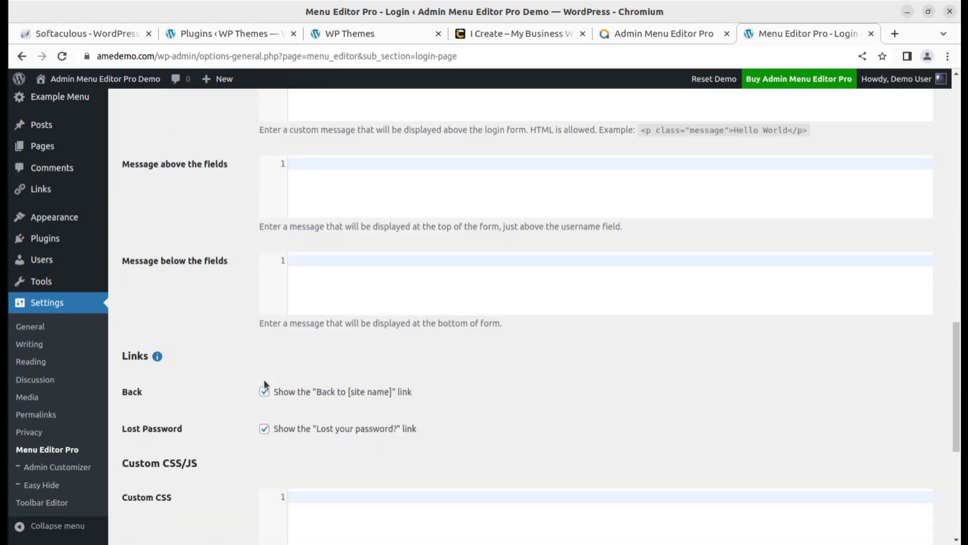
{"action": "scroll", "coordinate": [242, 411], "scroll_direction": "down", "scroll_amount": 4}
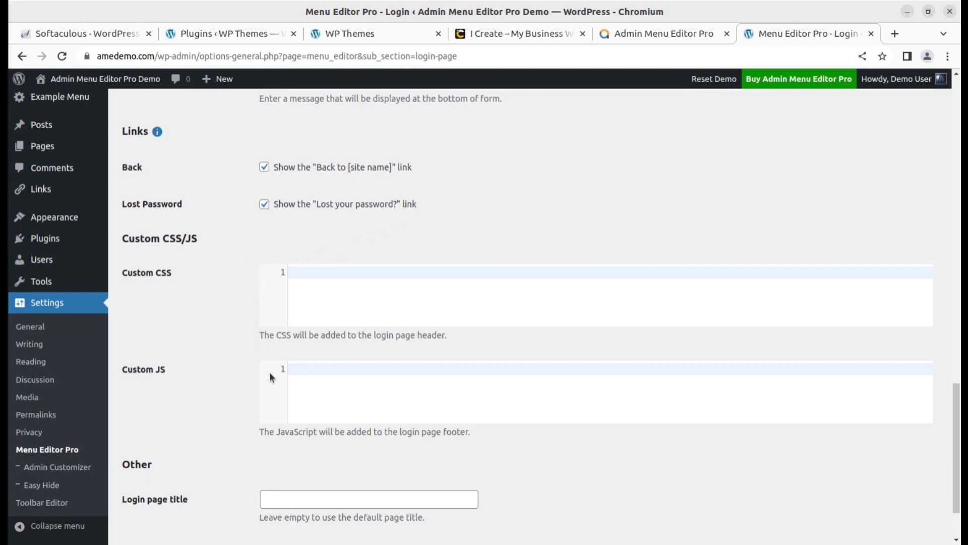
{"action": "scroll", "coordinate": [283, 375], "scroll_direction": "down", "scroll_amount": 2}
{"action": "scroll", "coordinate": [307, 372], "scroll_direction": "up", "scroll_amount": 15}
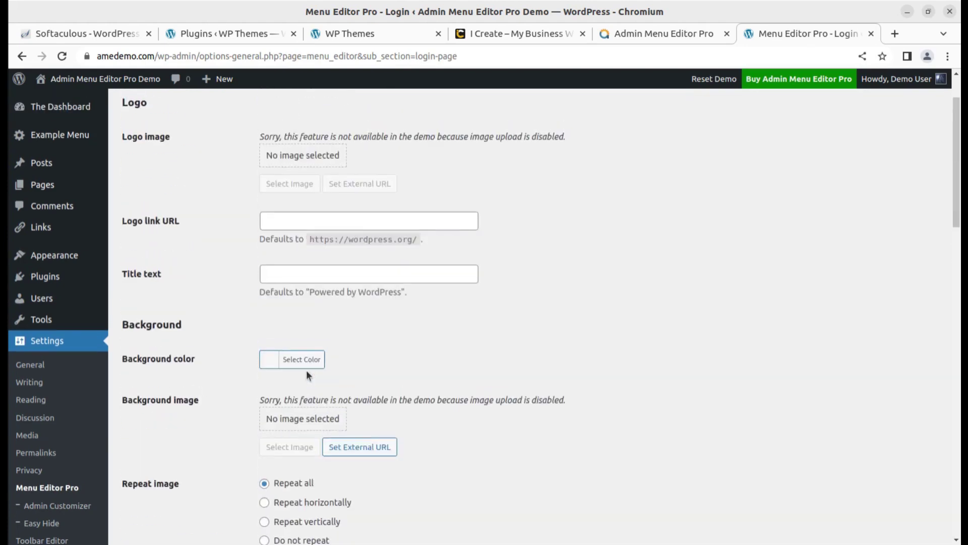
- View the Colors section, and review the plugin access, multisite and Modules options in the Settings section
{"action": "left_click", "coordinate": [775, 113]}
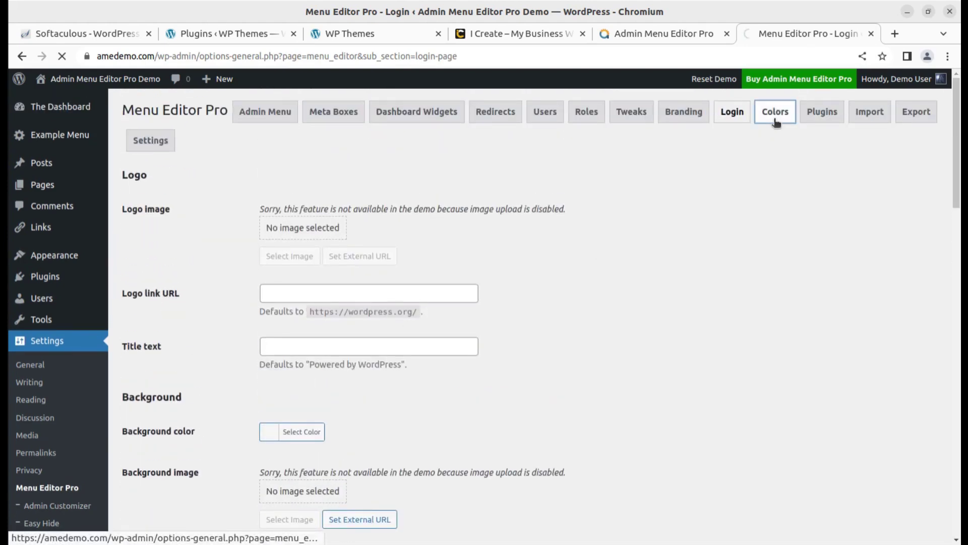
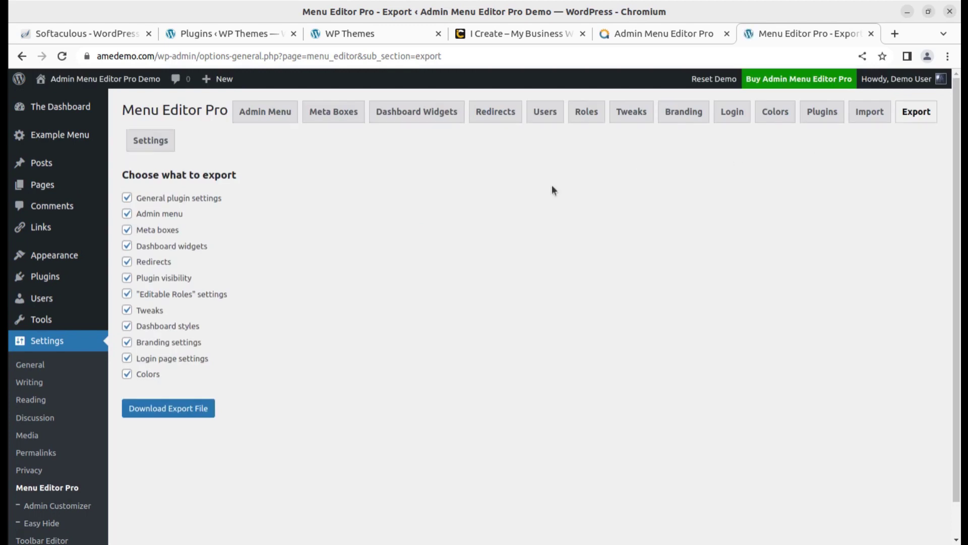
{"action": "left_click", "coordinate": [160, 147]}
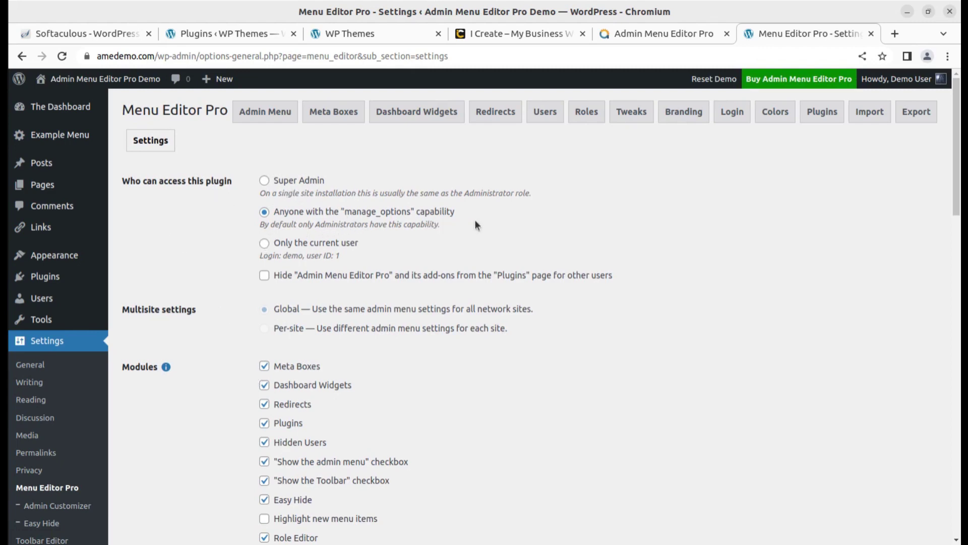
{"action": "scroll", "coordinate": [493, 384], "scroll_direction": "down", "scroll_amount": 3}
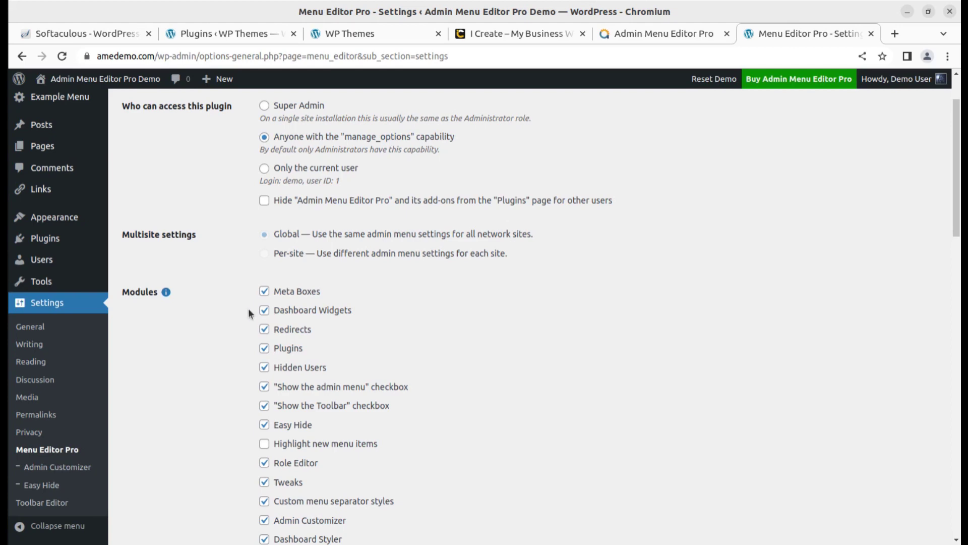
{"action": "scroll", "coordinate": [307, 384], "scroll_direction": "down", "scroll_amount": 1}
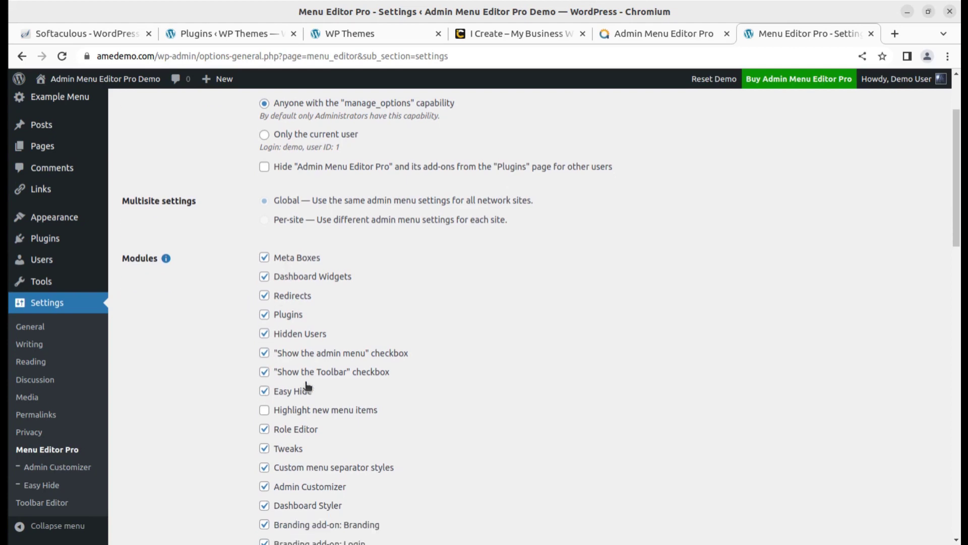
{"action": "scroll", "coordinate": [306, 386], "scroll_direction": "down", "scroll_amount": 5}
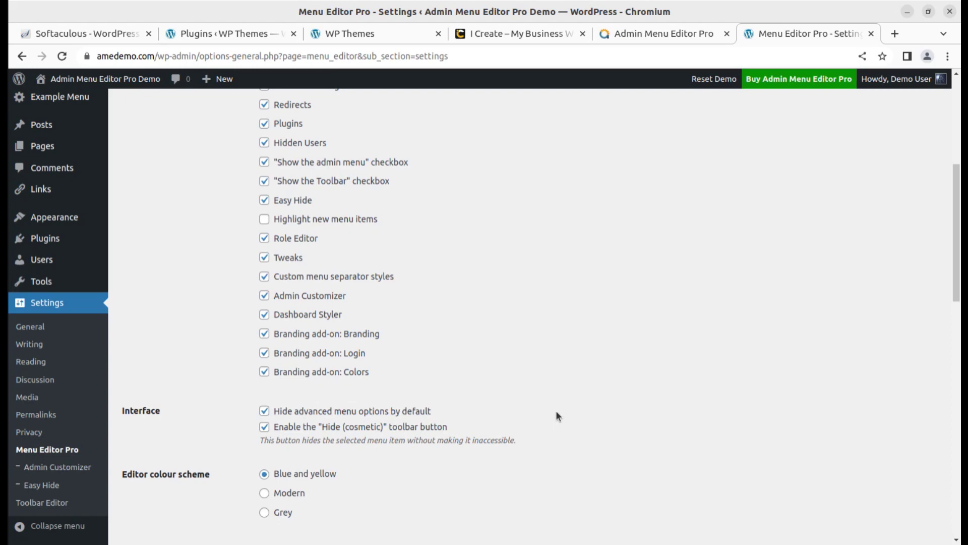
- Examine the remaining plugin settings, from Interface and New menu visibility and position through WPML support and Debugging to Server info
{"action": "scroll", "coordinate": [556, 411], "scroll_direction": "down", "scroll_amount": 4}
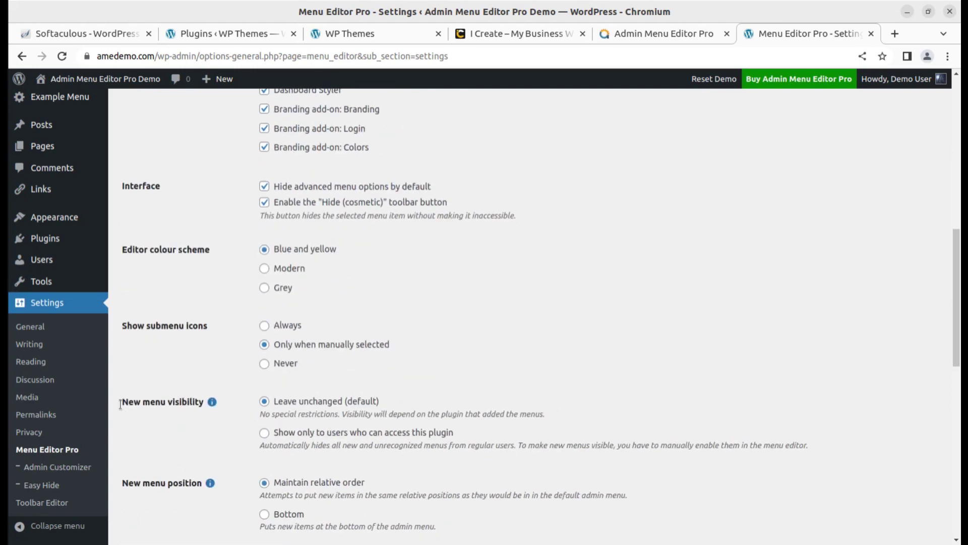
{"action": "left_click_drag", "start_coordinate": [120, 404], "coordinate": [203, 402]}
{"action": "left_click_drag", "start_coordinate": [128, 483], "coordinate": [197, 483]}
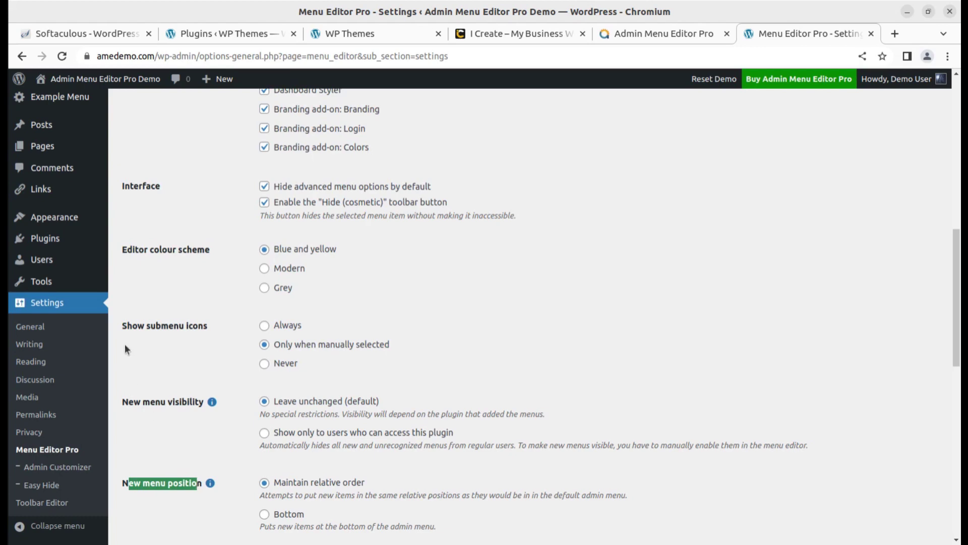
{"action": "scroll", "coordinate": [177, 418], "scroll_direction": "down", "scroll_amount": 3}
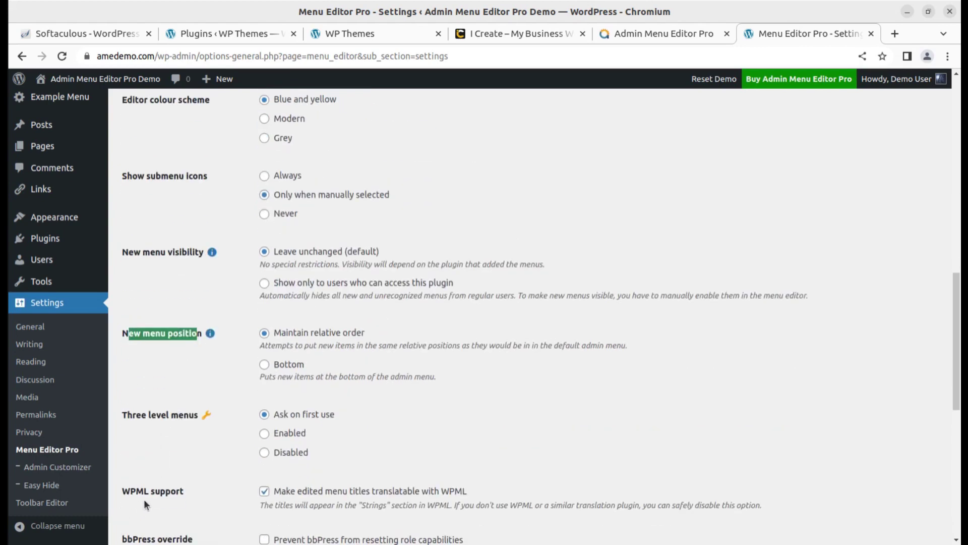
{"action": "scroll", "coordinate": [252, 392], "scroll_direction": "down", "scroll_amount": 9}
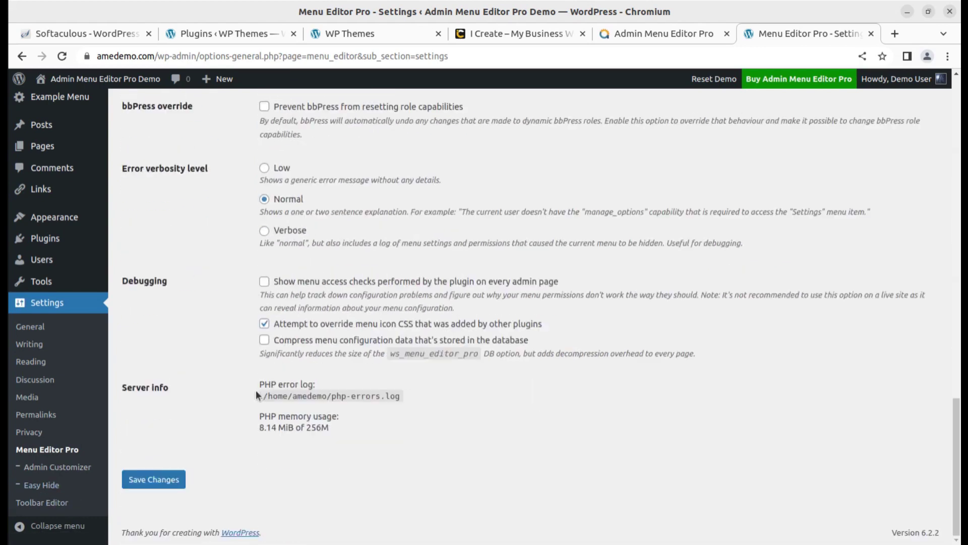
{"action": "scroll", "coordinate": [255, 390], "scroll_direction": "up", "scroll_amount": 10}
{"action": "scroll", "coordinate": [256, 389], "scroll_direction": "down", "scroll_amount": 9}
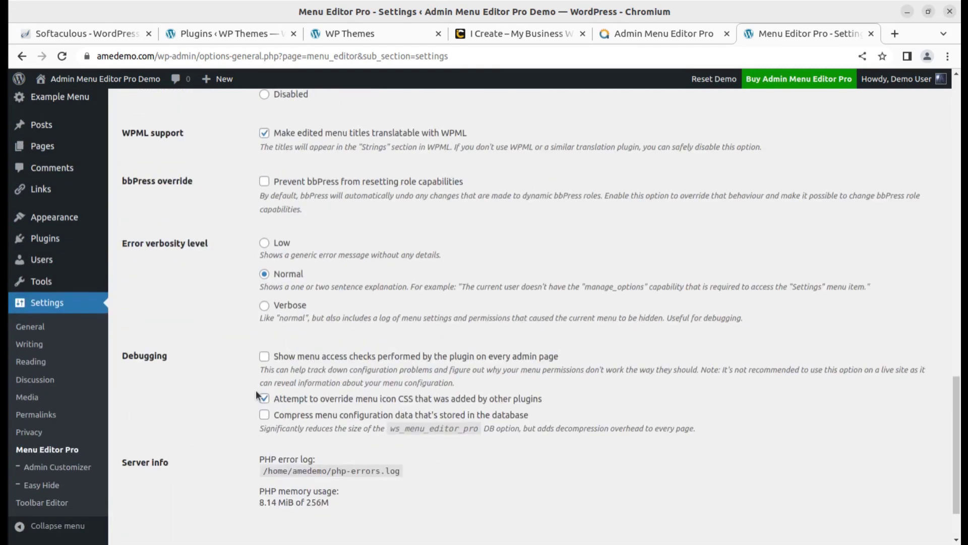
{"action": "scroll", "coordinate": [262, 426], "scroll_direction": "down", "scroll_amount": 2}
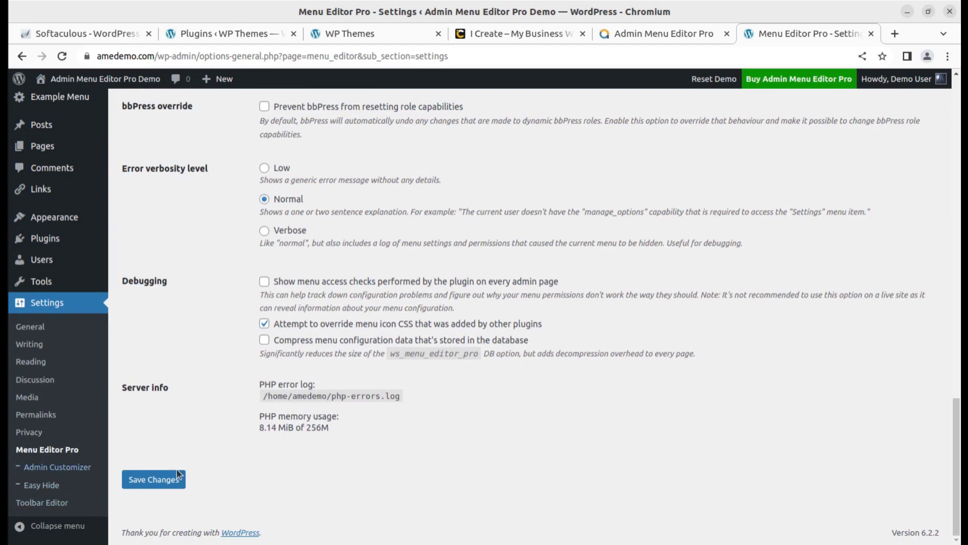
- Open the Easy Hide page and mark All items for hiding, including the Admin Menu, Dashboard Widgets and Gutenberg Blocks groups
{"action": "left_click", "coordinate": [43, 487]}
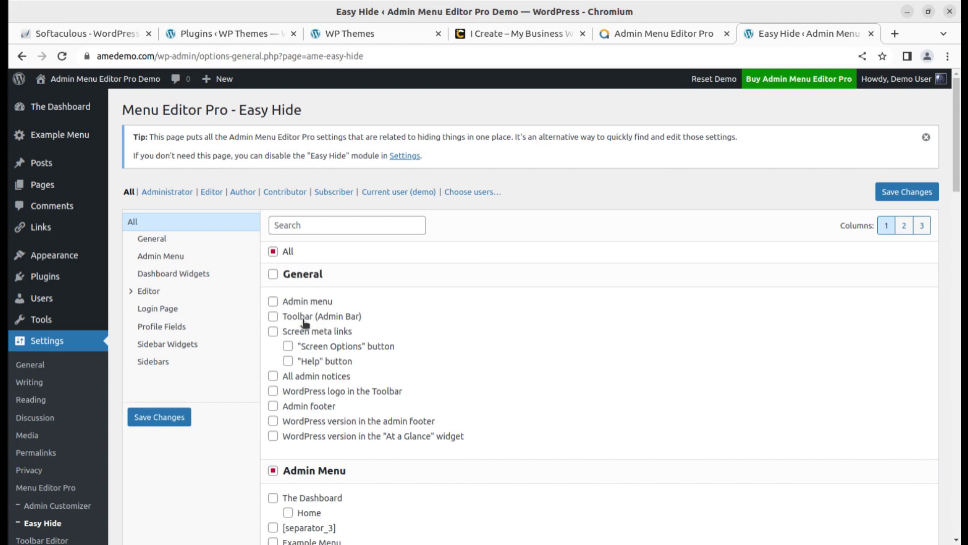
{"action": "left_click", "coordinate": [273, 251]}
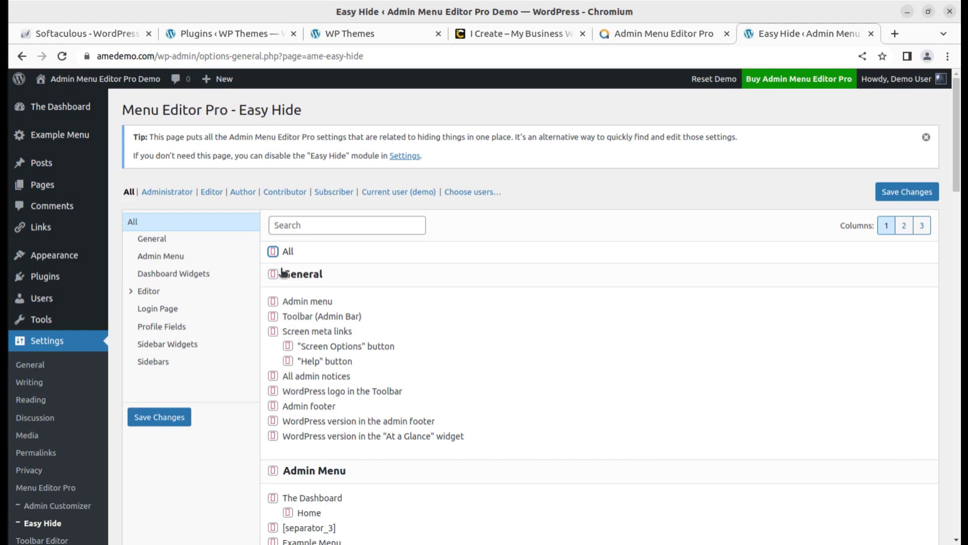
{"action": "left_click", "coordinate": [272, 251]}
{"action": "scroll", "coordinate": [463, 343], "scroll_direction": "down", "scroll_amount": 10}
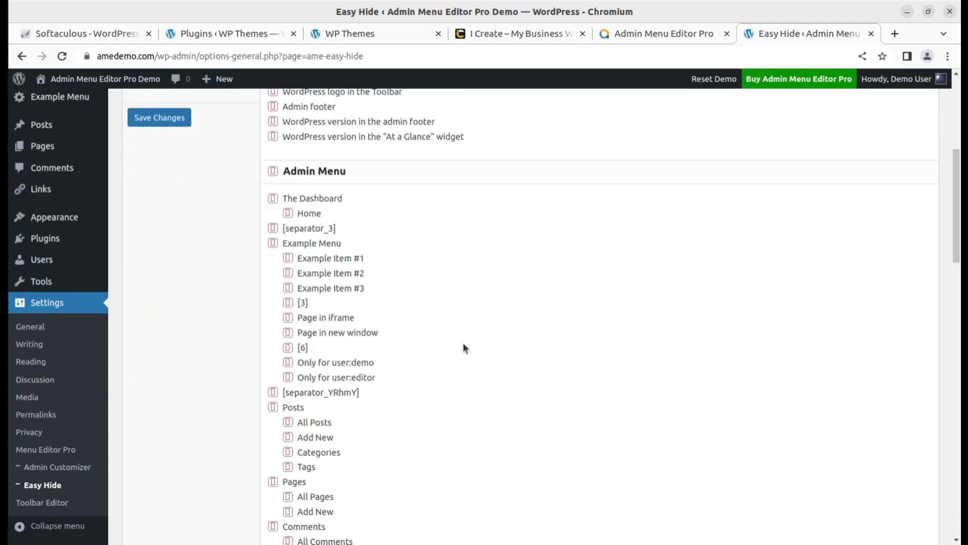
{"action": "scroll", "coordinate": [460, 376], "scroll_direction": "down", "scroll_amount": 20}
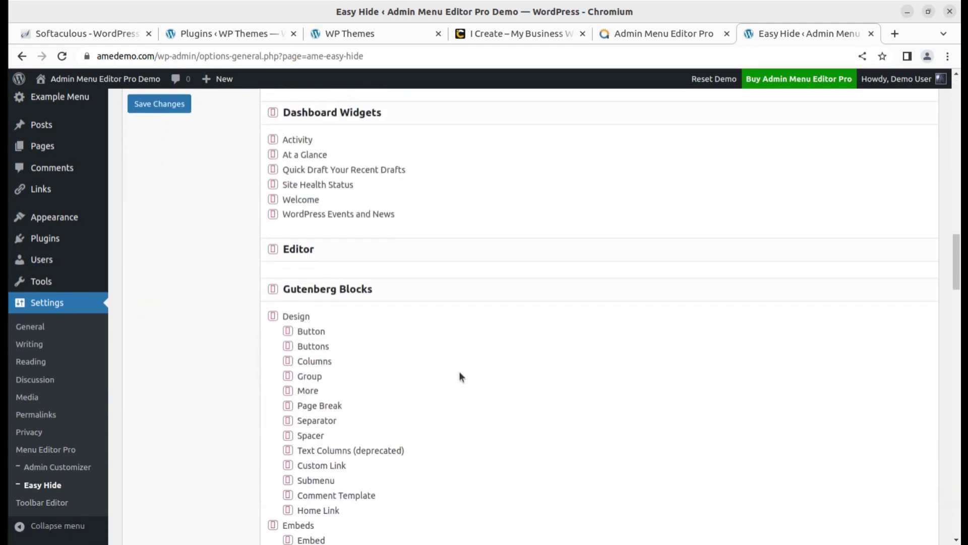
{"action": "scroll", "coordinate": [459, 375], "scroll_direction": "down", "scroll_amount": 15}
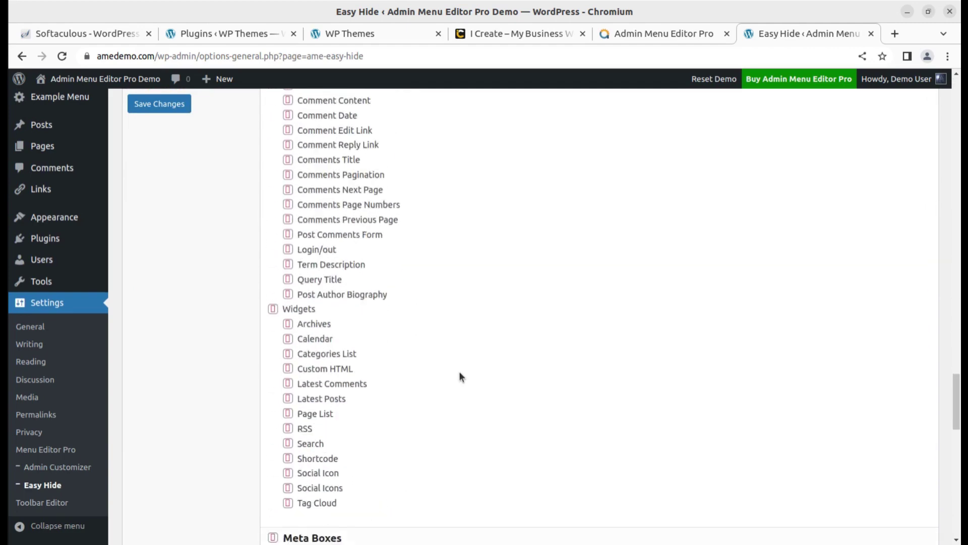
- Unmark Archives and Calendar in the Widgets group of the Gutenberg blocks
{"action": "left_click", "coordinate": [288, 324]}
{"action": "left_click", "coordinate": [288, 339]}
{"action": "scroll", "coordinate": [470, 360], "scroll_direction": "up", "scroll_amount": 20}
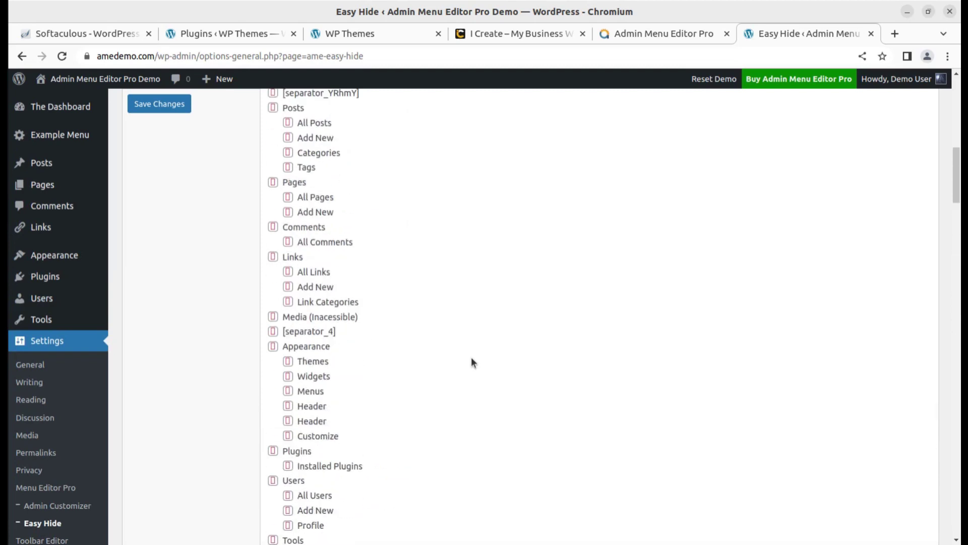
{"action": "scroll", "coordinate": [471, 362], "scroll_direction": "up", "scroll_amount": 3}
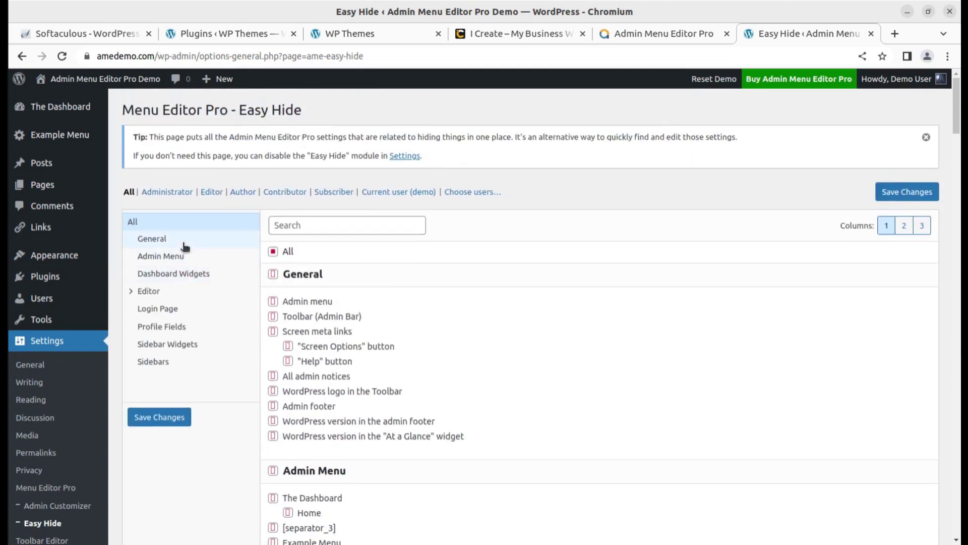
- Browse the Easy Hide categories Admin Menu, Dashboard Widgets, Editor, Login Page and Profile Fields
{"action": "left_click", "coordinate": [172, 256]}
{"action": "left_click", "coordinate": [173, 277]}
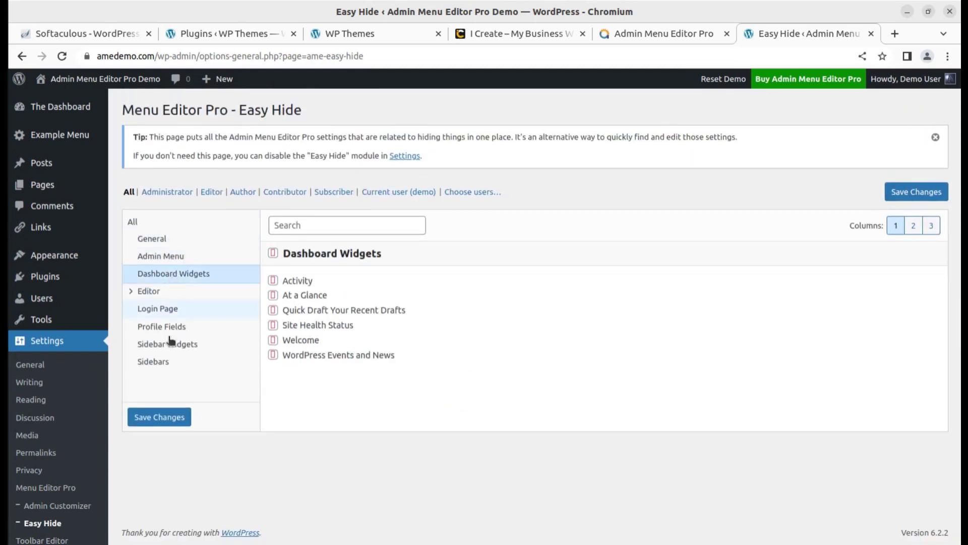
{"action": "left_click", "coordinate": [158, 295]}
{"action": "left_click", "coordinate": [168, 312]}
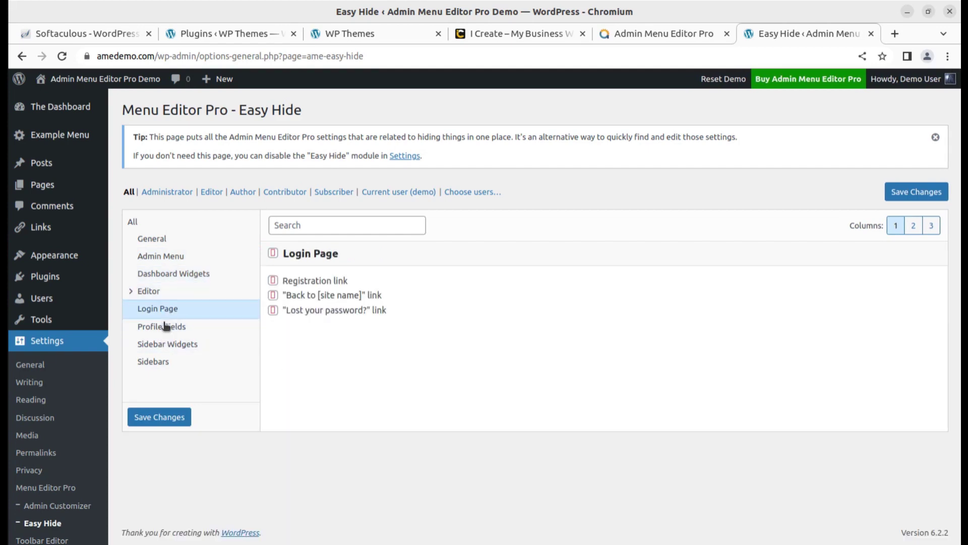
{"action": "left_click", "coordinate": [177, 328]}
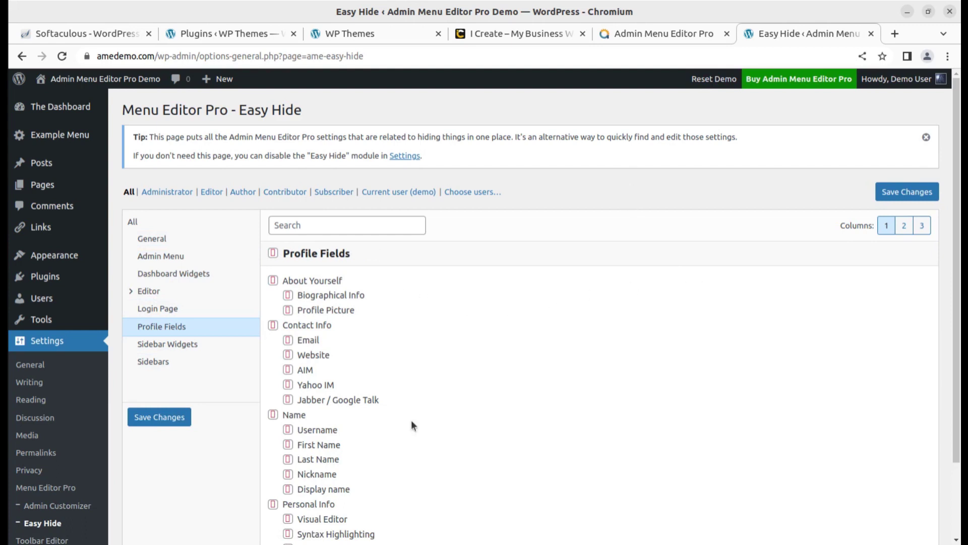
{"action": "scroll", "coordinate": [86, 492], "scroll_direction": "down", "scroll_amount": 3}
- View the editable toolbar items in the WordPress Toolbar Editor, and open the Example Menu page
{"action": "left_click", "coordinate": [48, 502]}
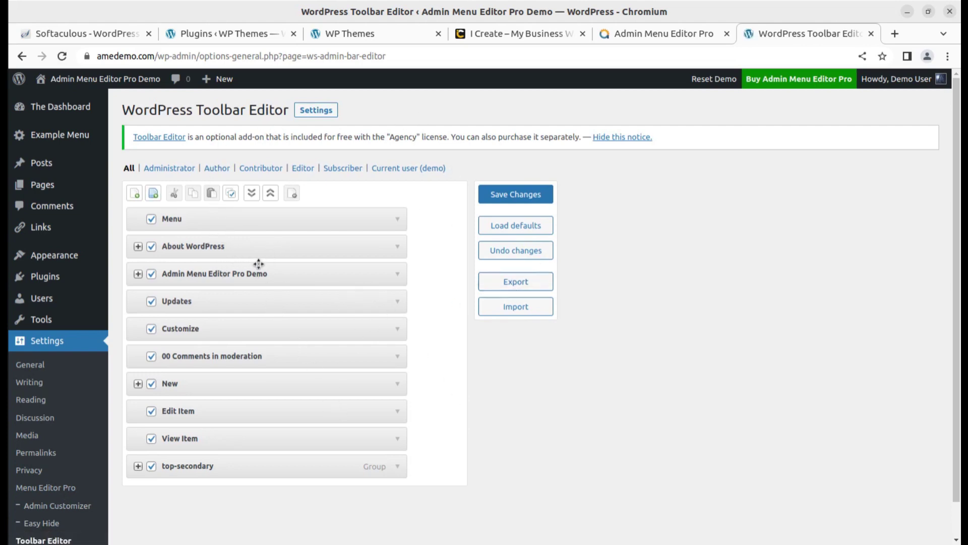
{"action": "mouse_move", "coordinate": [19, 79]}
{"action": "left_click", "coordinate": [66, 140]}
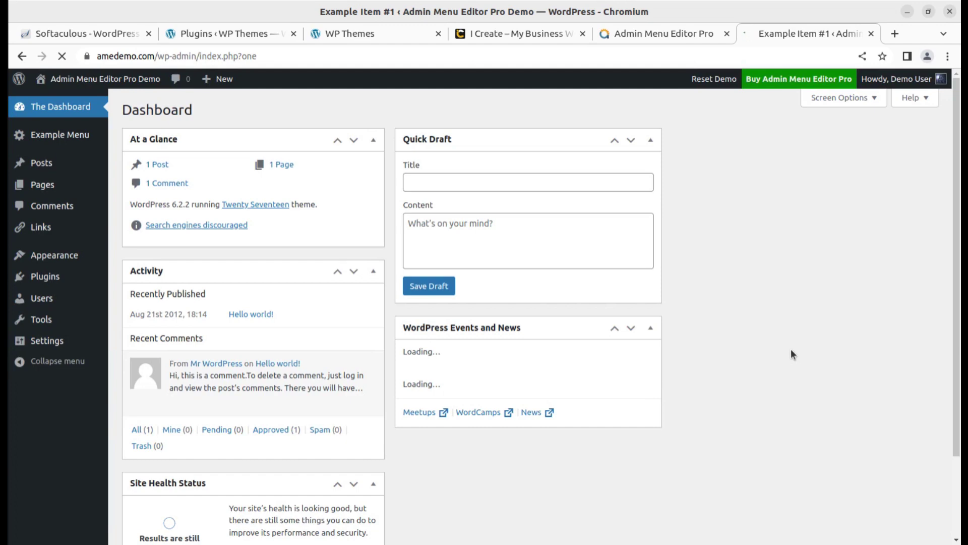
- Switch from the Admin Menu Editor Pro website to the file manager and select admin-menu-editor-pro.zip, ame-branding-add-on.zip and wp-toolbar-editor.zip
{"action": "left_click", "coordinate": [640, 35]}
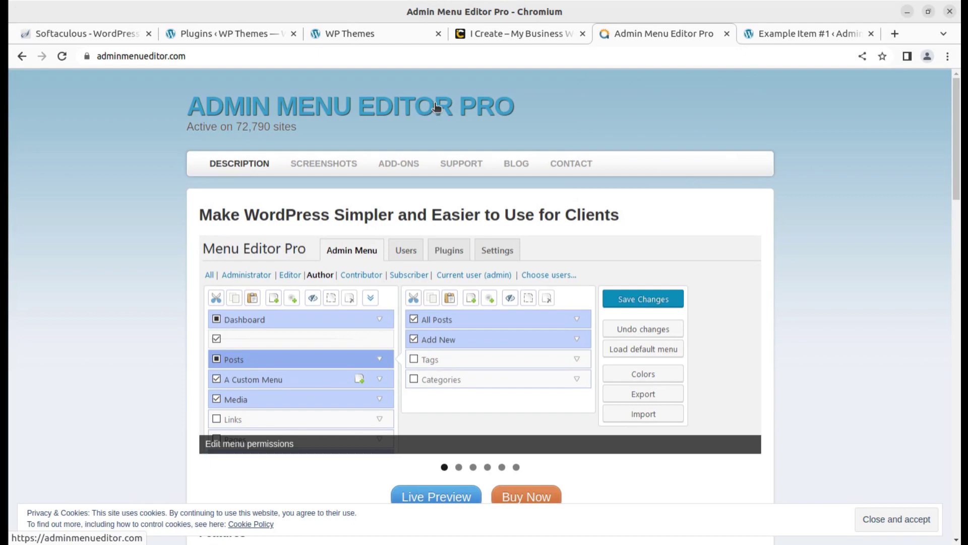
{"action": "left_click", "coordinate": [4, 28]}
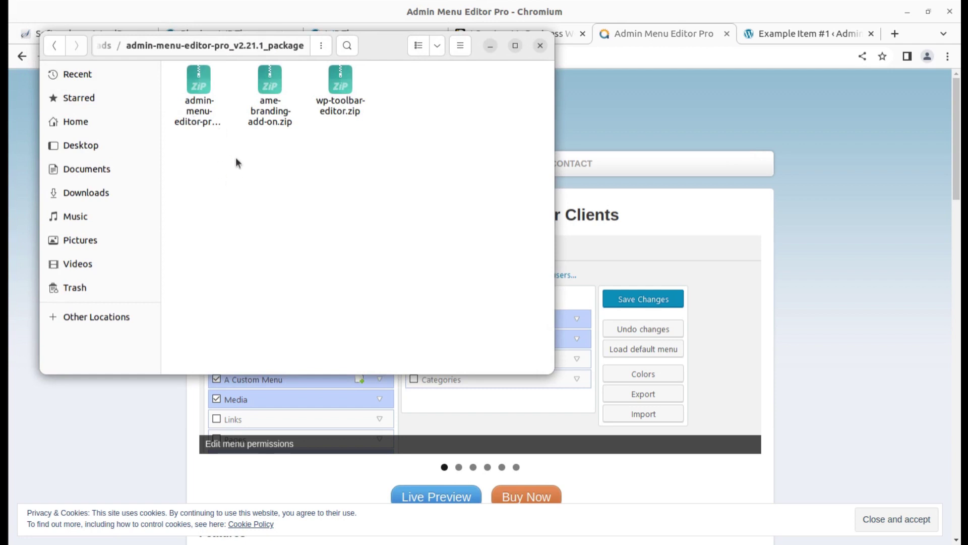
{"action": "left_click", "coordinate": [209, 119]}
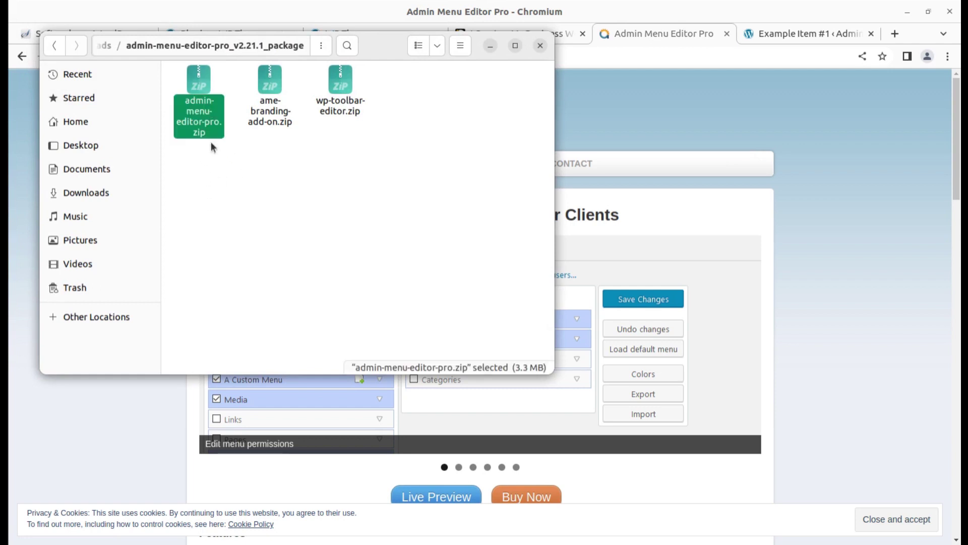
{"action": "left_click", "coordinate": [263, 121]}
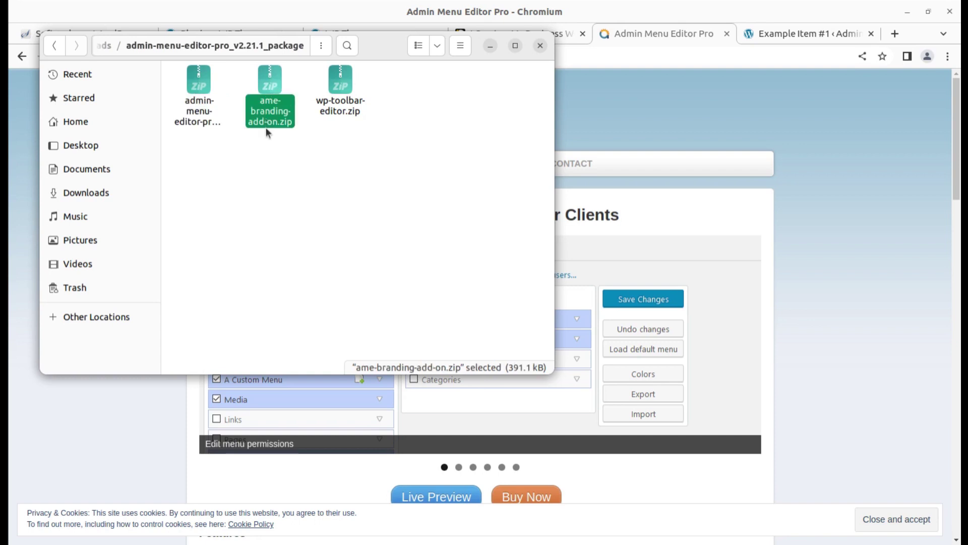
{"action": "left_click", "coordinate": [341, 95]}
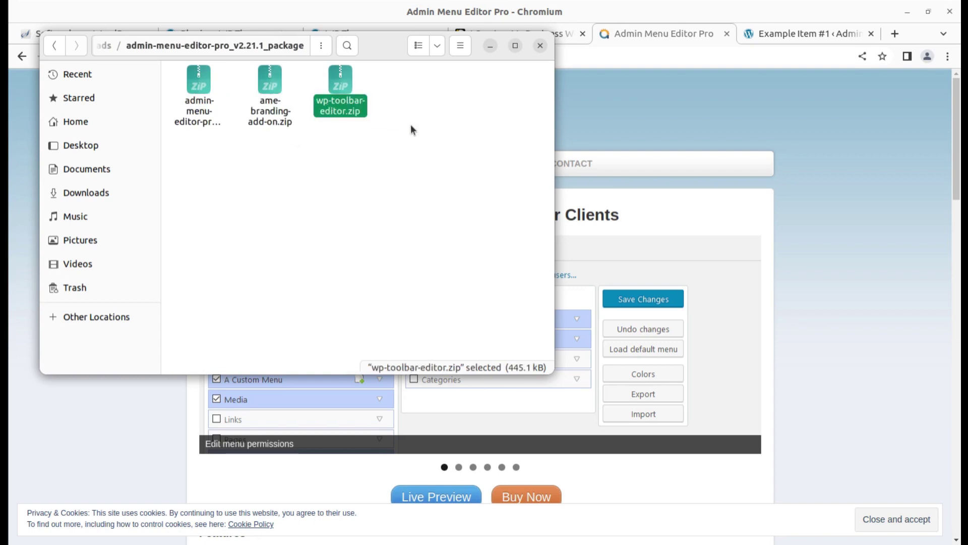
{"action": "left_click_drag", "start_coordinate": [217, 177], "coordinate": [375, 81]}
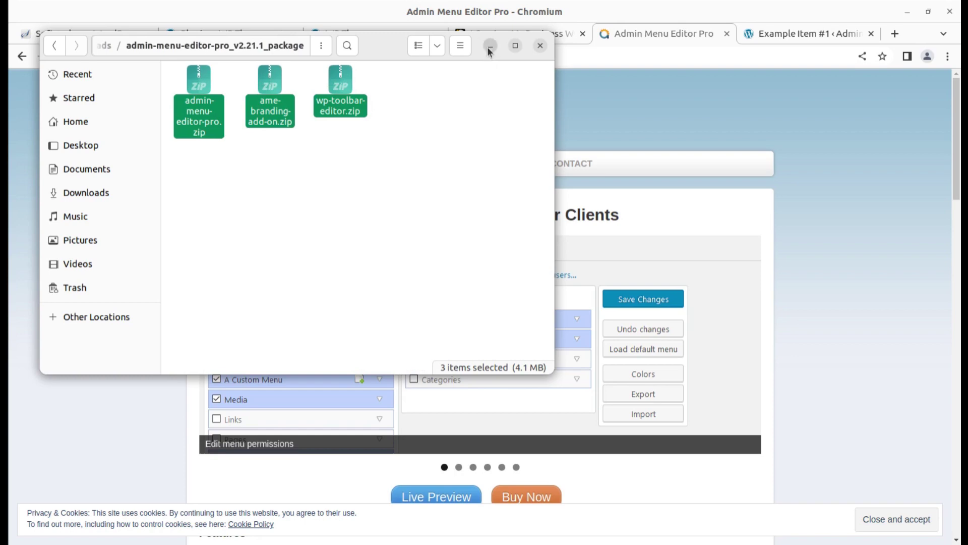
- Minimize the file manager and look over the features overview on the Admin Menu Editor Pro website
{"action": "left_click", "coordinate": [490, 48]}
{"action": "scroll", "coordinate": [656, 264], "scroll_direction": "down", "scroll_amount": 4}
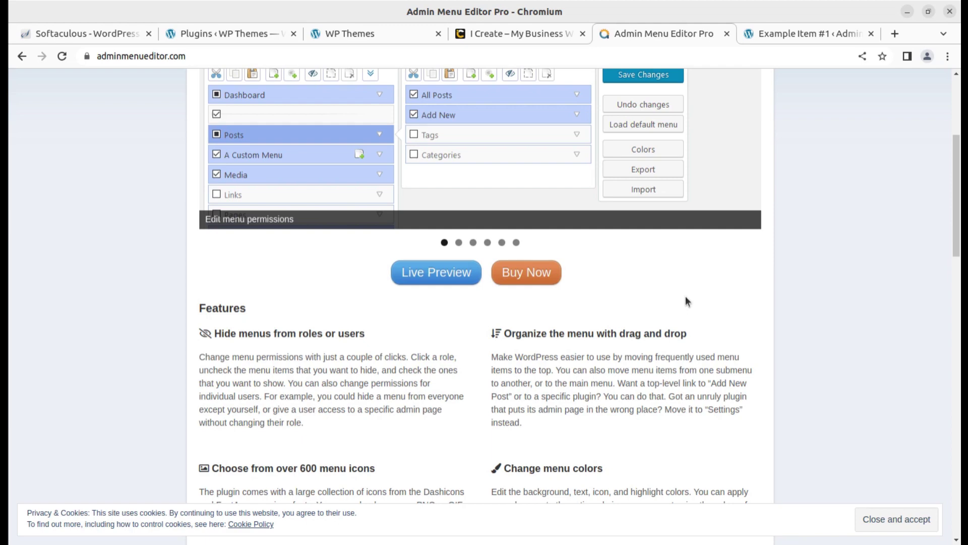
{"action": "scroll", "coordinate": [685, 302], "scroll_direction": "up", "scroll_amount": 5}
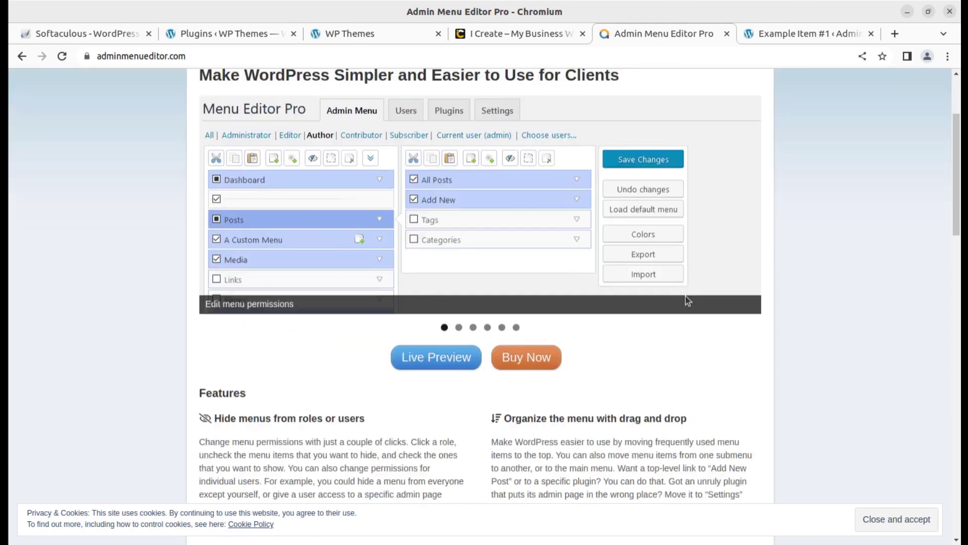